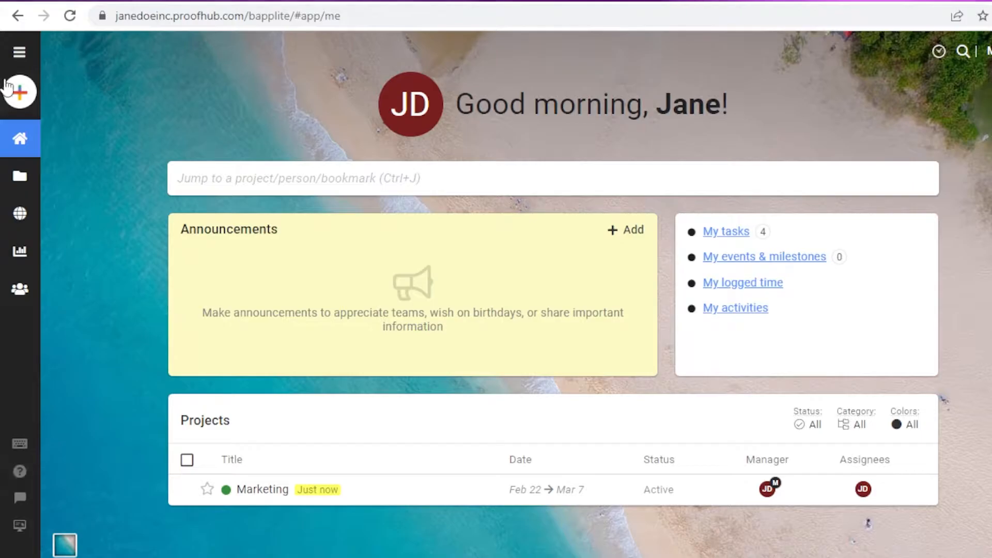
Go to the People page, which lists only the account owner under All people.
key("ctrl+j")
key("Escape")
key("ctrl+j")
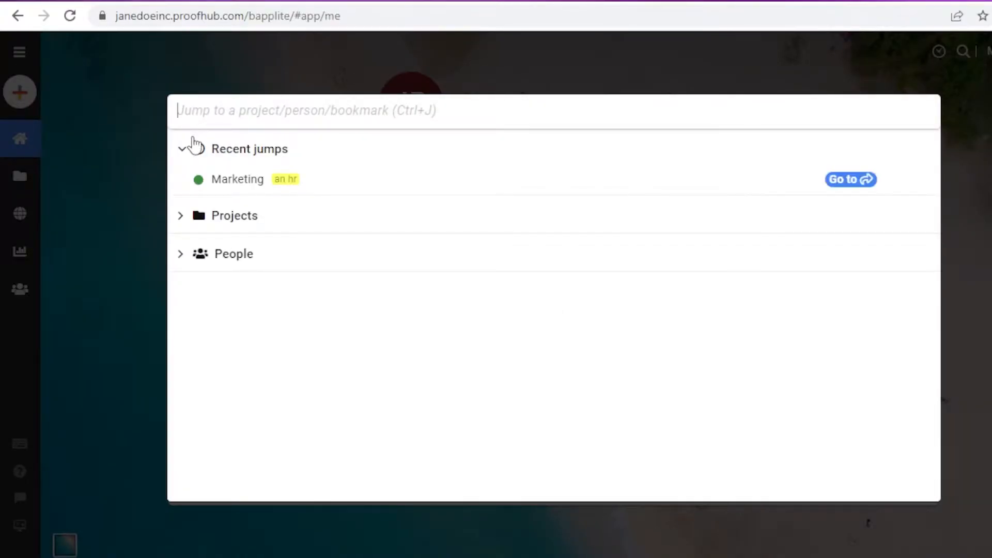
left_click(68, 89)
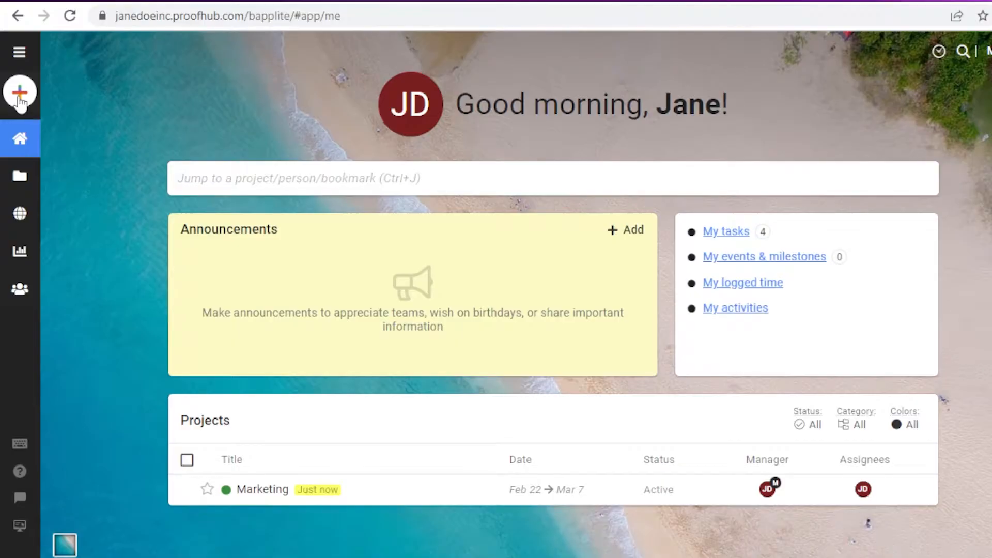
mouse_move(27, 139)
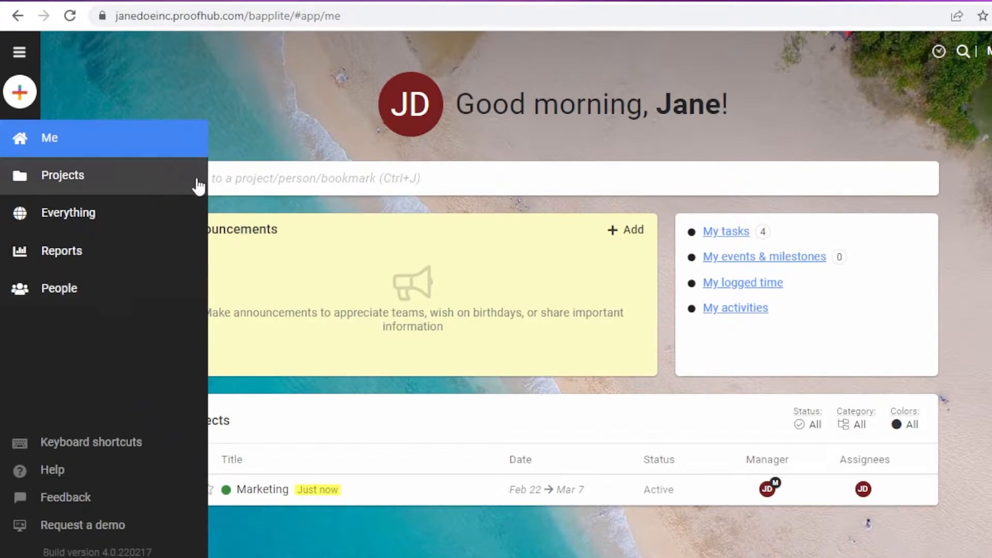
mouse_move(15, 286)
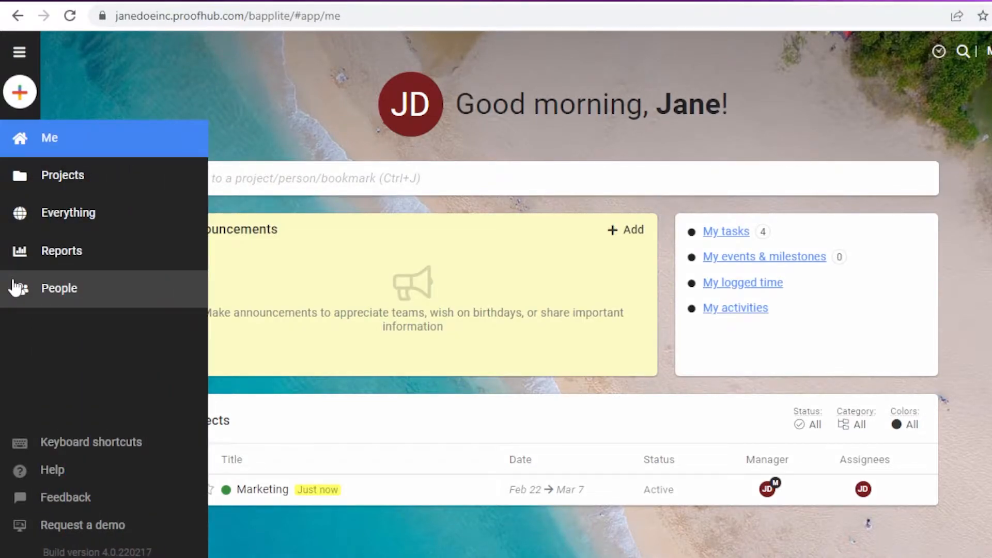
left_click(49, 290)
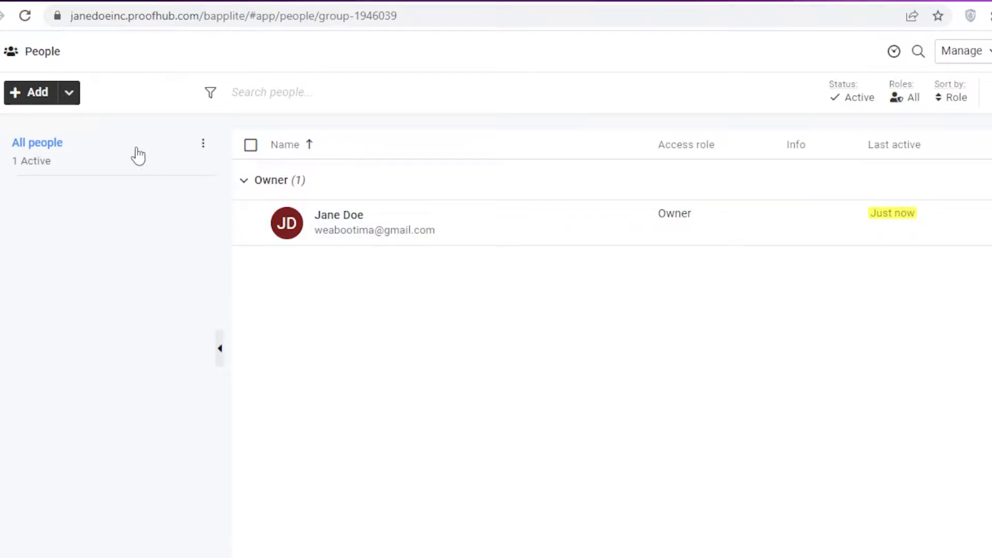
left_click(46, 96)
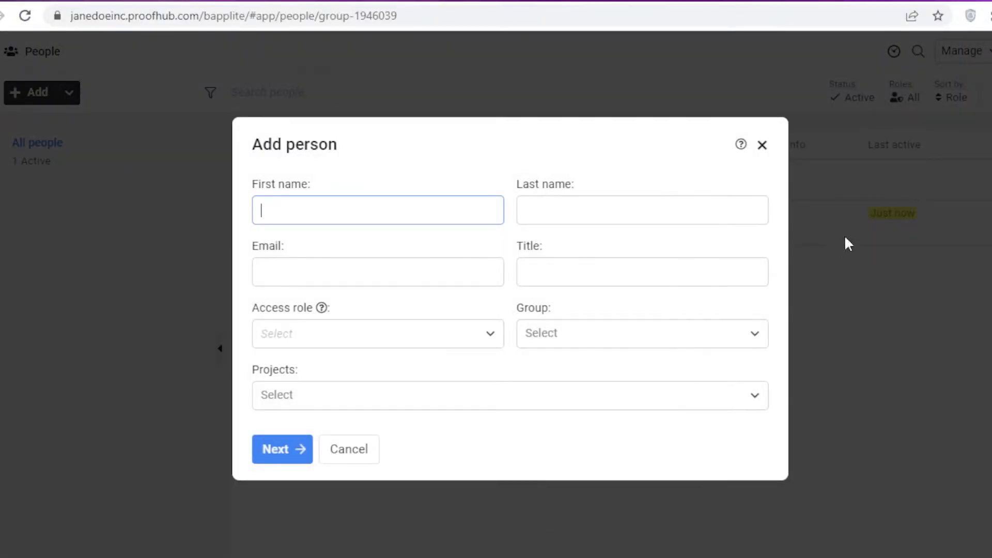
left_click(613, 339)
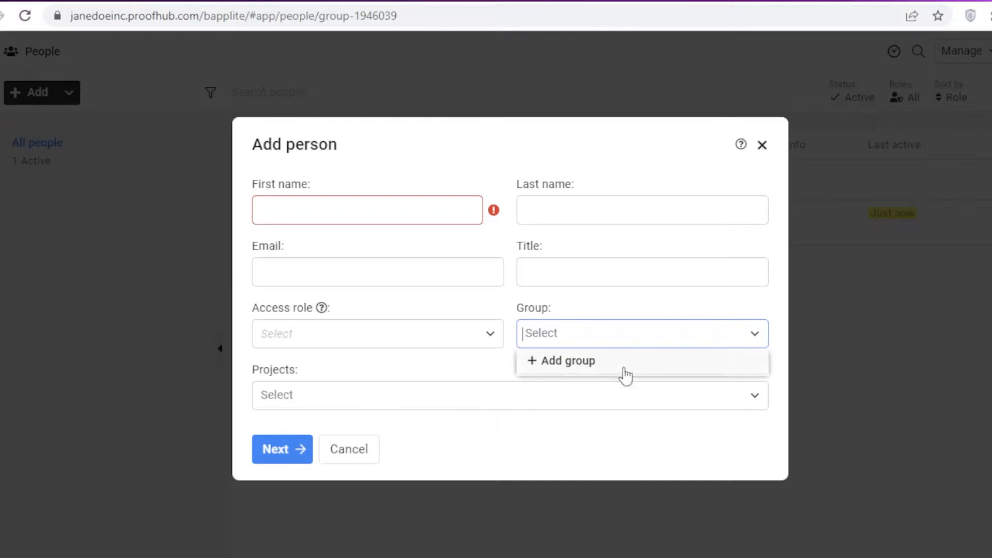
left_click(590, 360)
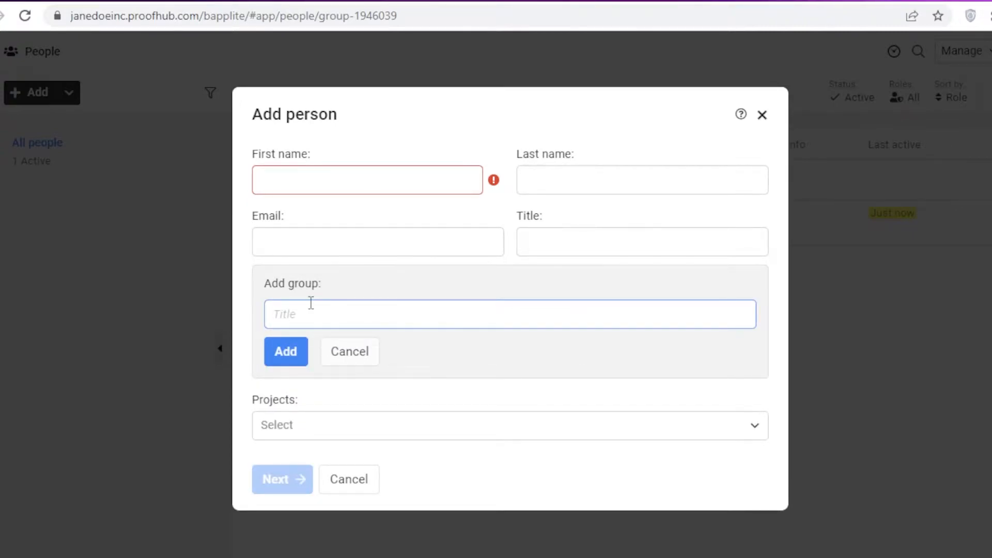
left_click(763, 117)
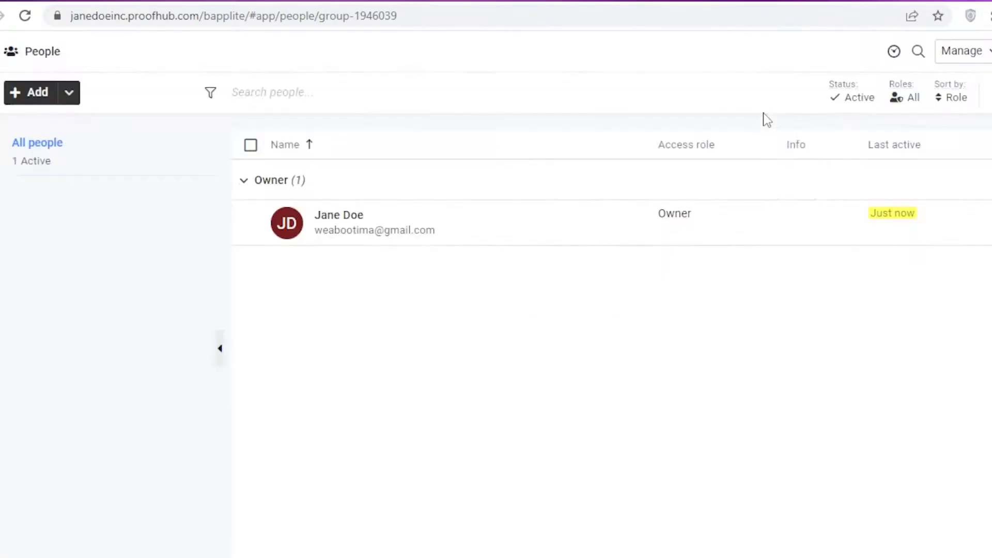
Show the Add button's Person, Group and Import CSV choices on the People page.
left_click(72, 93)
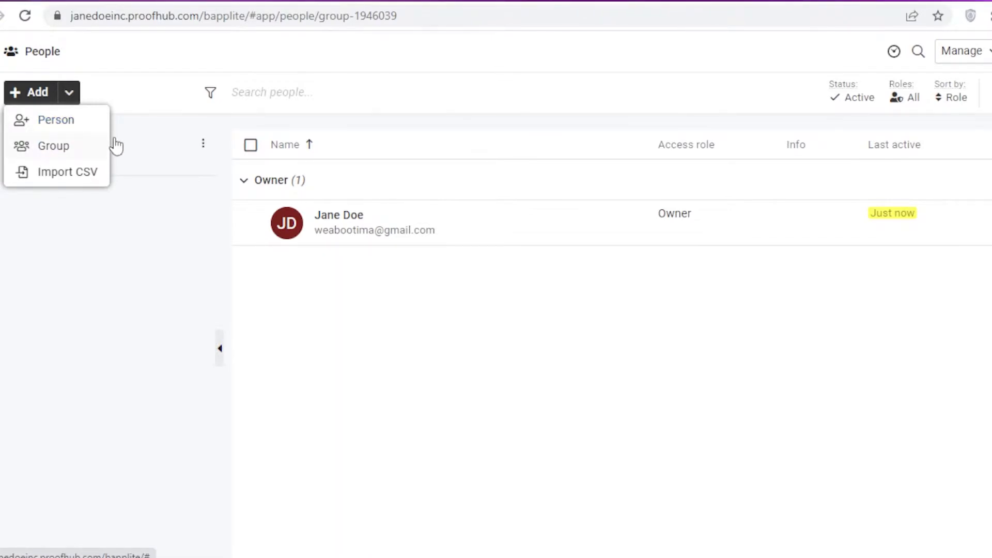
left_click(61, 97)
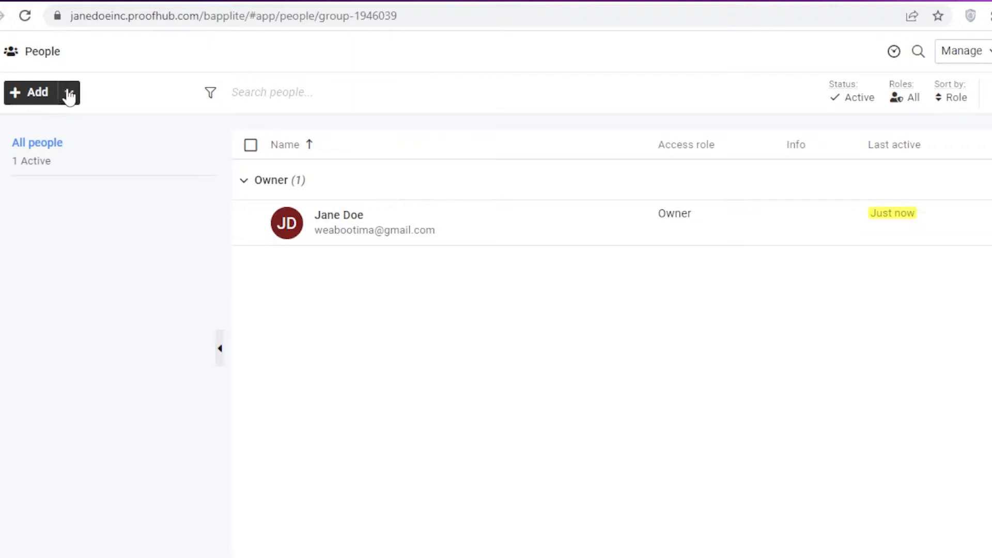
left_click(70, 95)
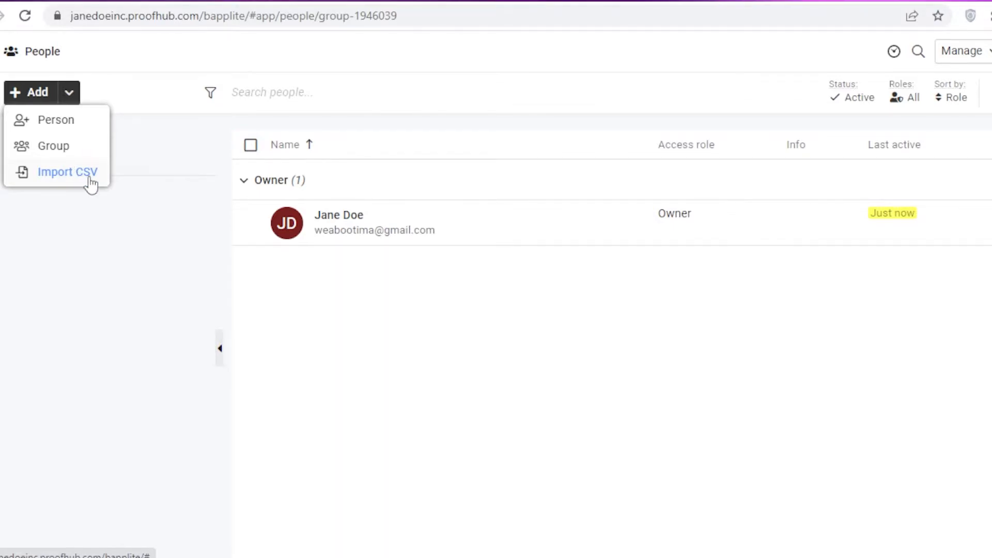
Create a new people group named 'Clothing Supplier'.
left_click(77, 152)
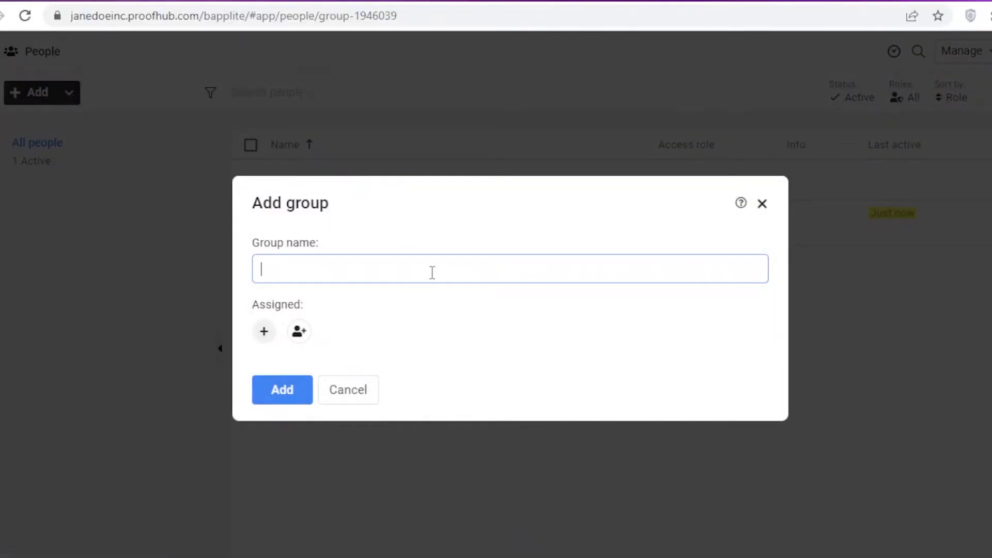
key("Return")
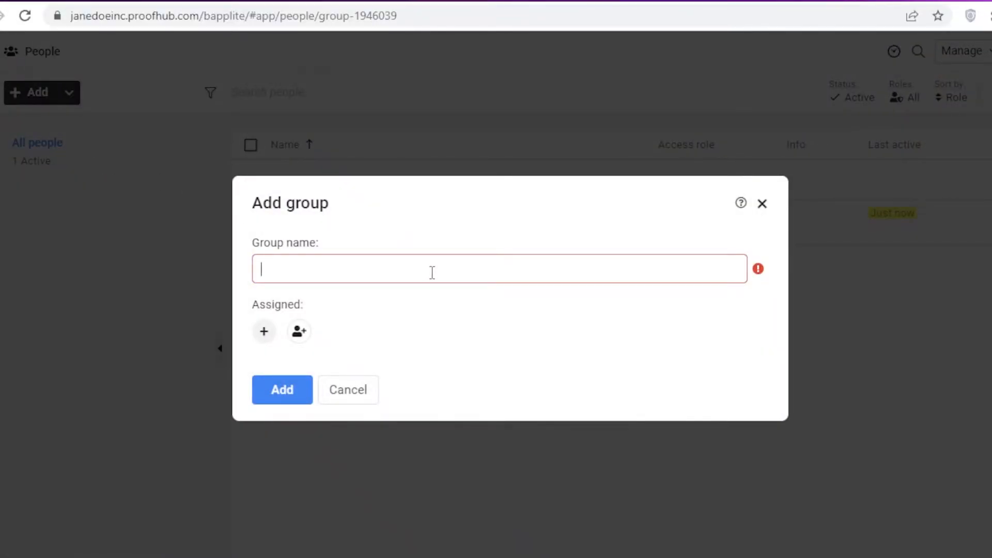
key("BackSpace")
type("Clothingh Supplier")
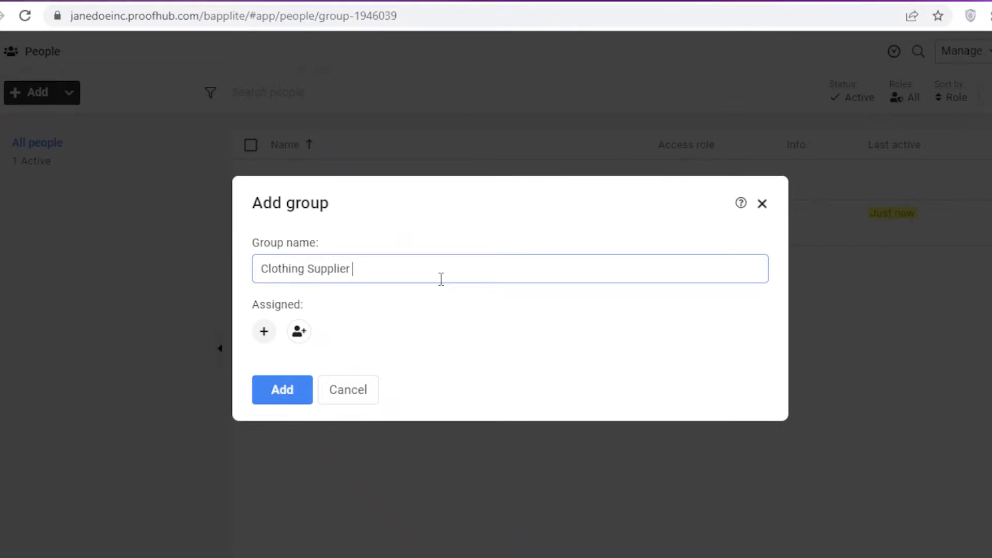
left_click(275, 390)
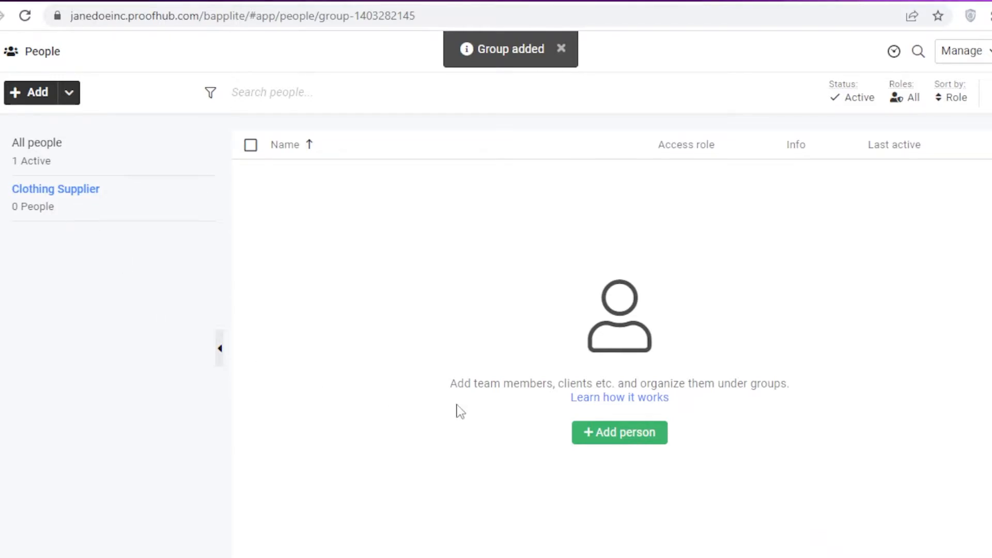
Start a new person in the group and enter the guest's first and last name.
left_click(616, 433)
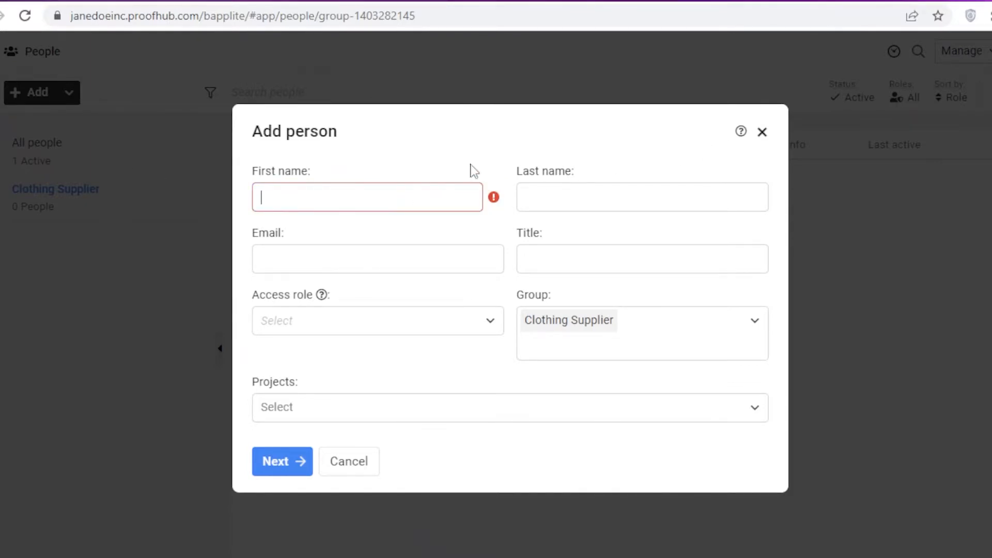
left_click(763, 132)
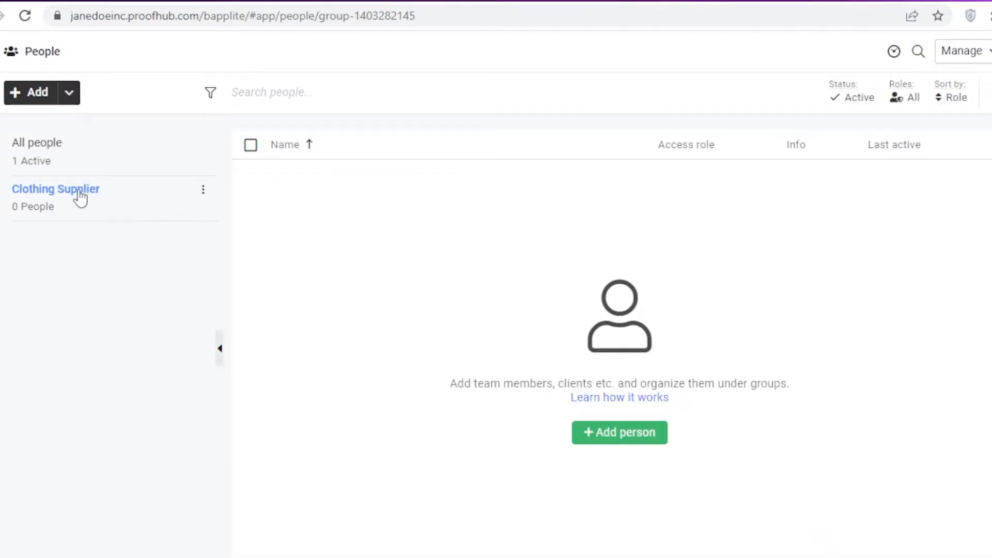
left_click(612, 434)
left_click(427, 193)
type("JUa")
key("BackSpace")
key("BackSpace")
left_click(552, 196)
Fill in the guest's e-mail address and set the title to Co-Ordinator.
left_click(441, 253)
type("wea")
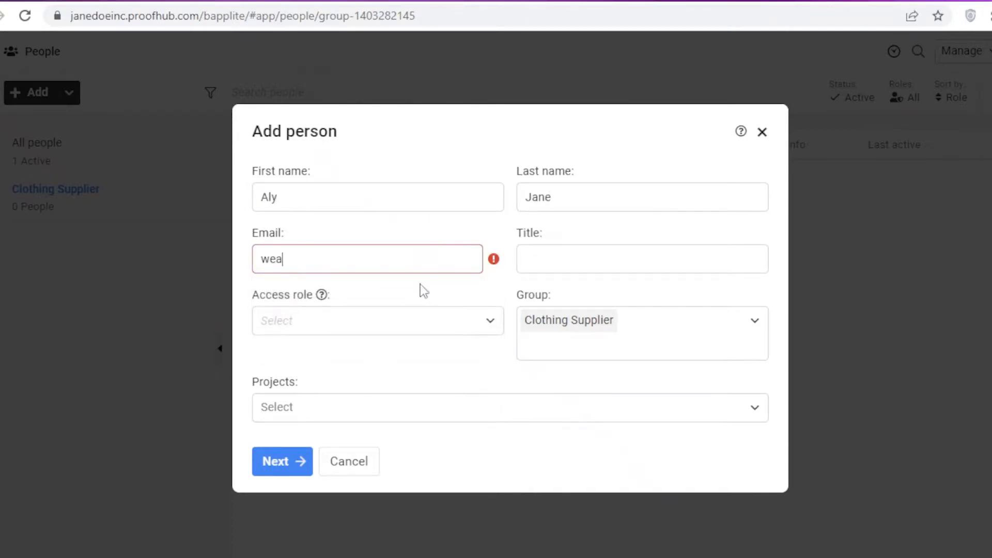
type("bo")
left_click(387, 294)
left_click(561, 253)
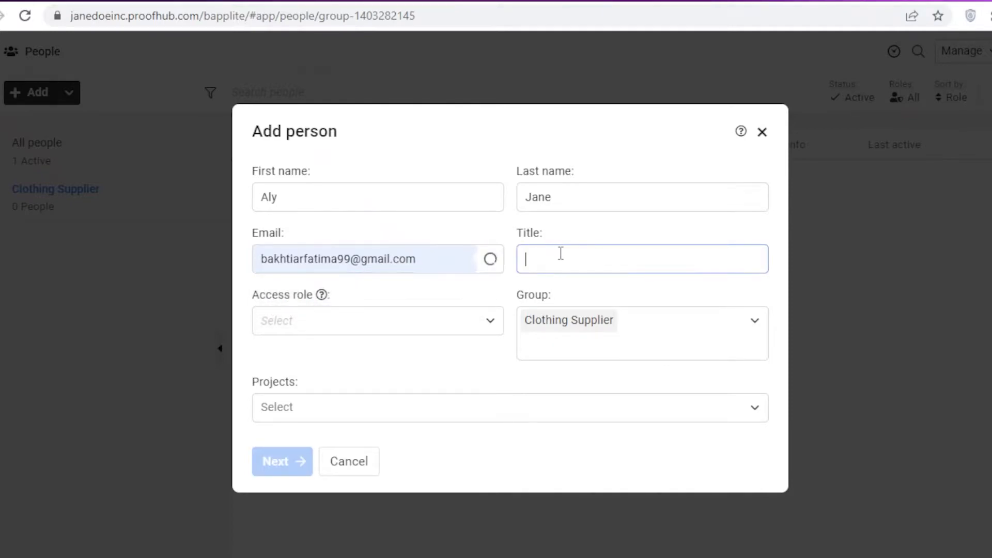
type("Co-Ordinator")
left_click(497, 330)
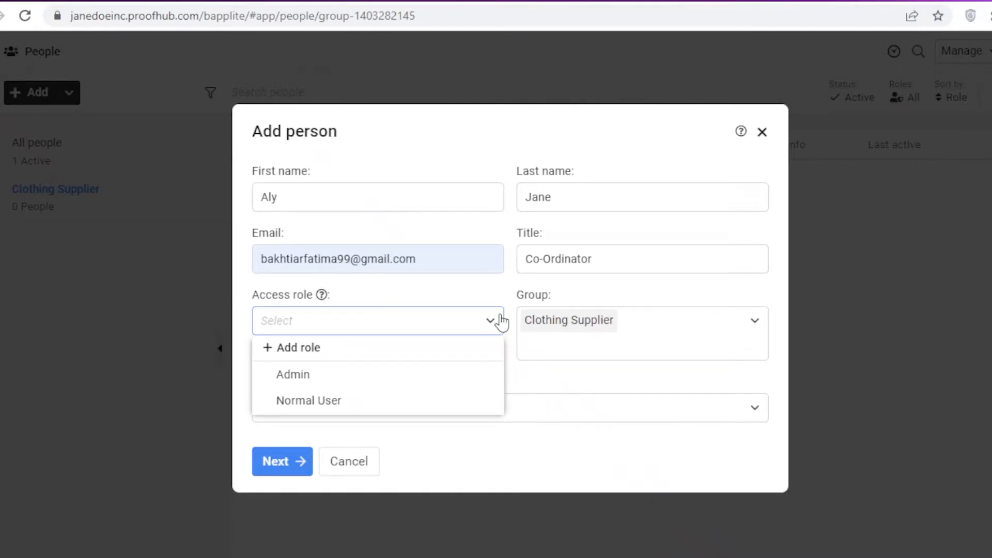
Create a new 'Guest' access role and assign it to the new person.
left_click(295, 348)
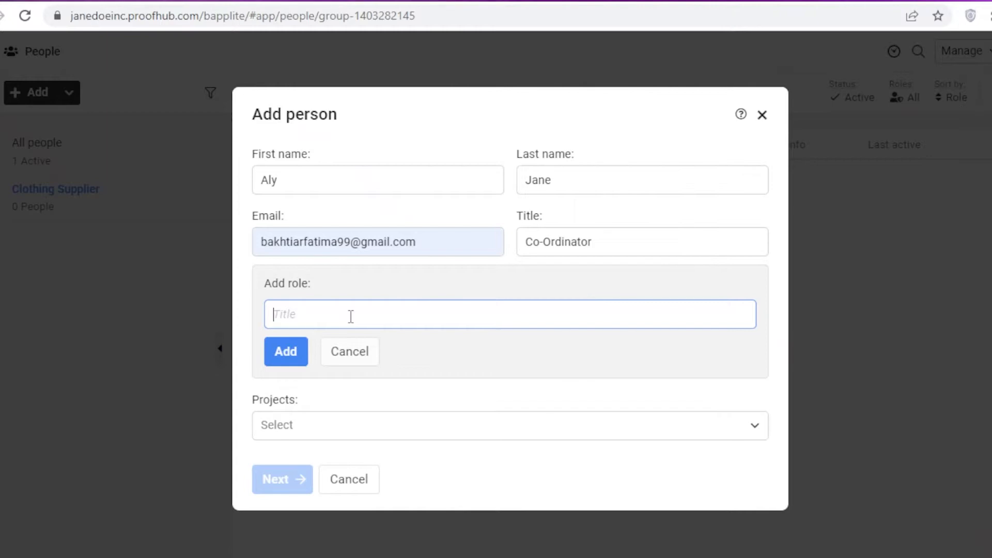
type("Guest")
left_click(296, 352)
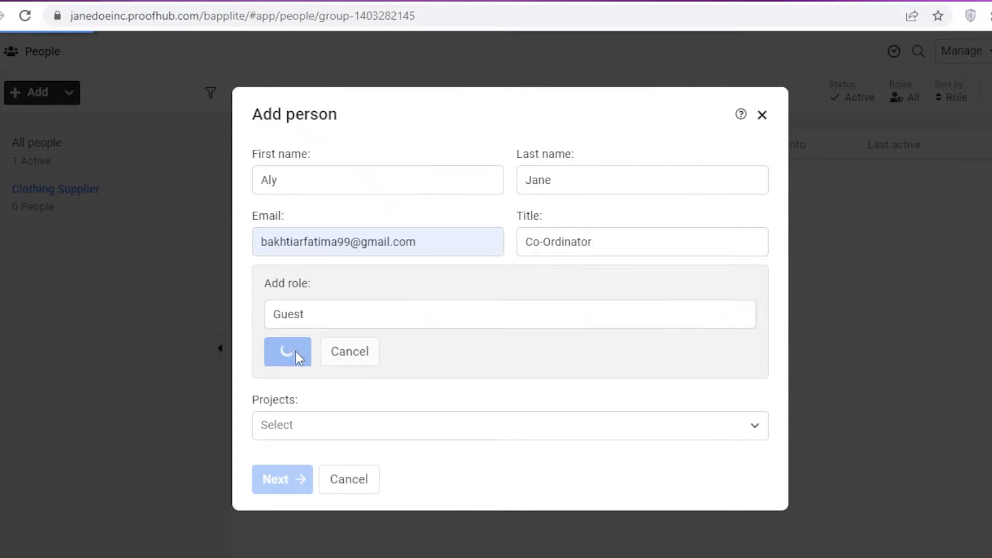
left_click(350, 321)
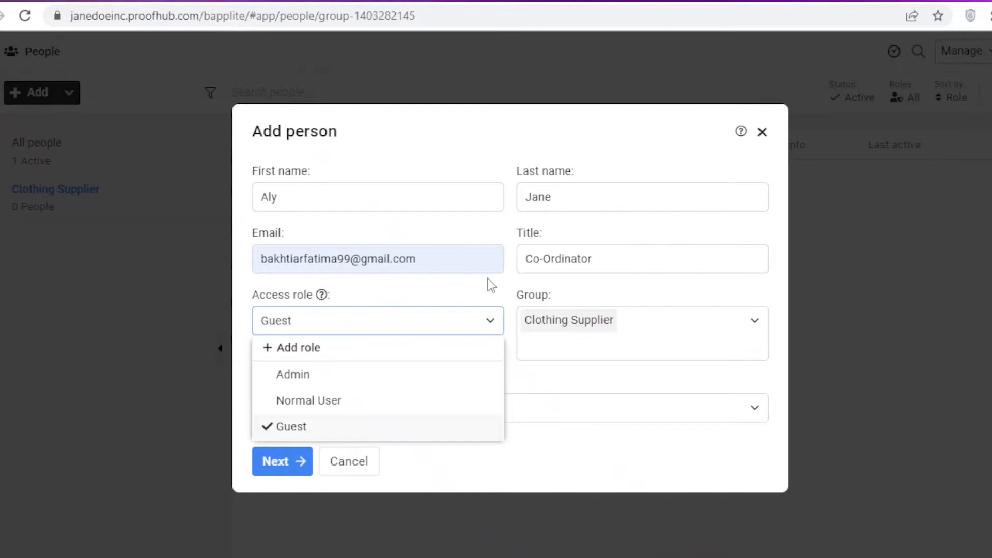
left_click(476, 299)
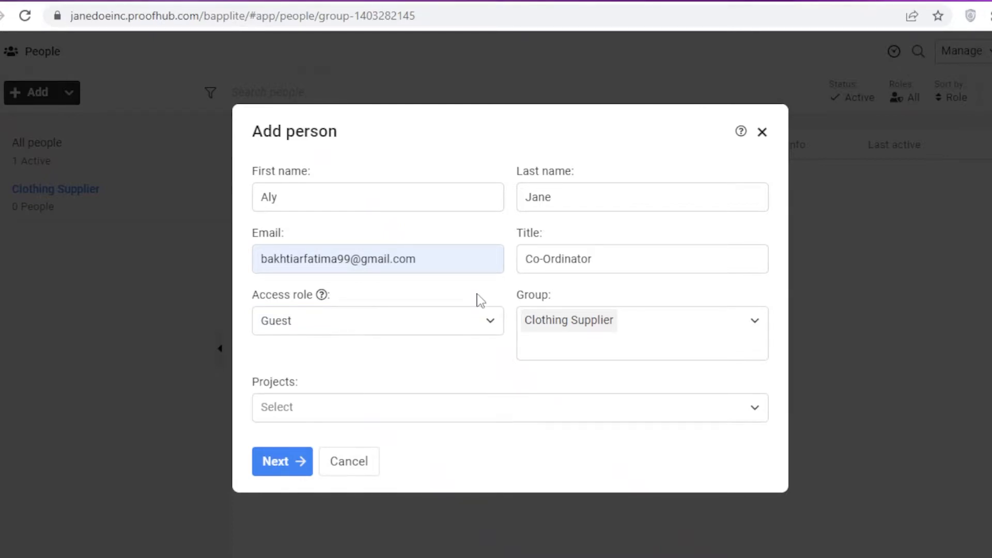
Assign the Marketing project to the new guest.
left_click(442, 419)
left_click(350, 393)
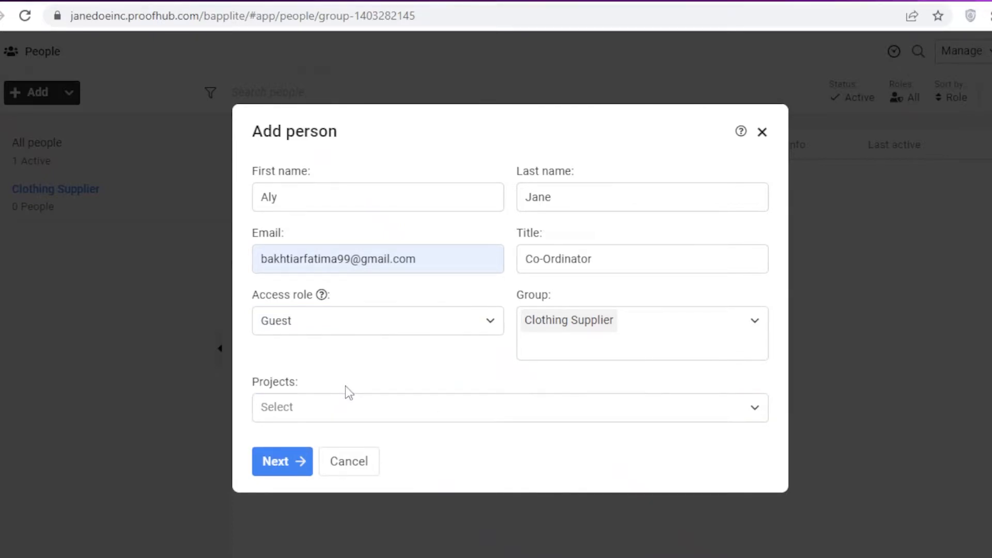
left_click(337, 411)
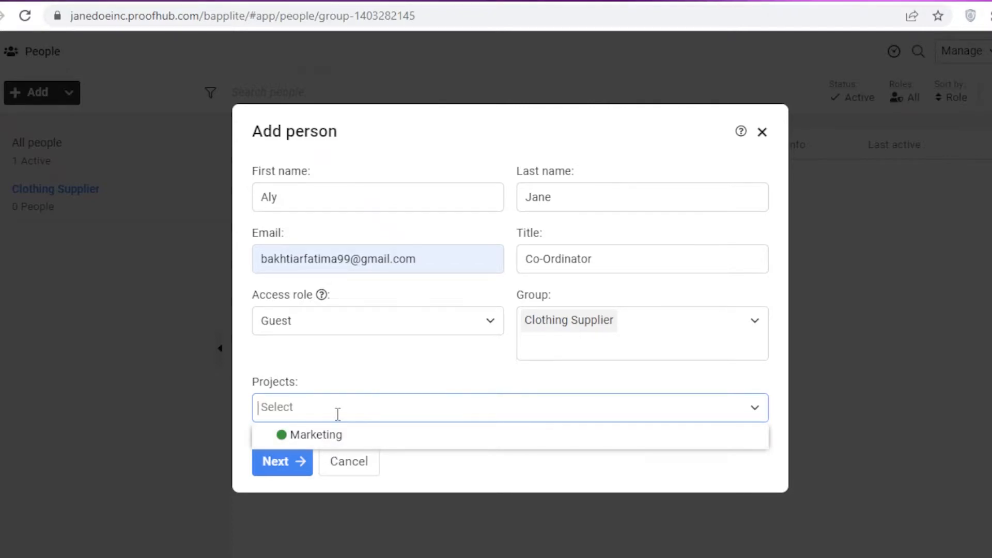
left_click(328, 434)
left_click(358, 394)
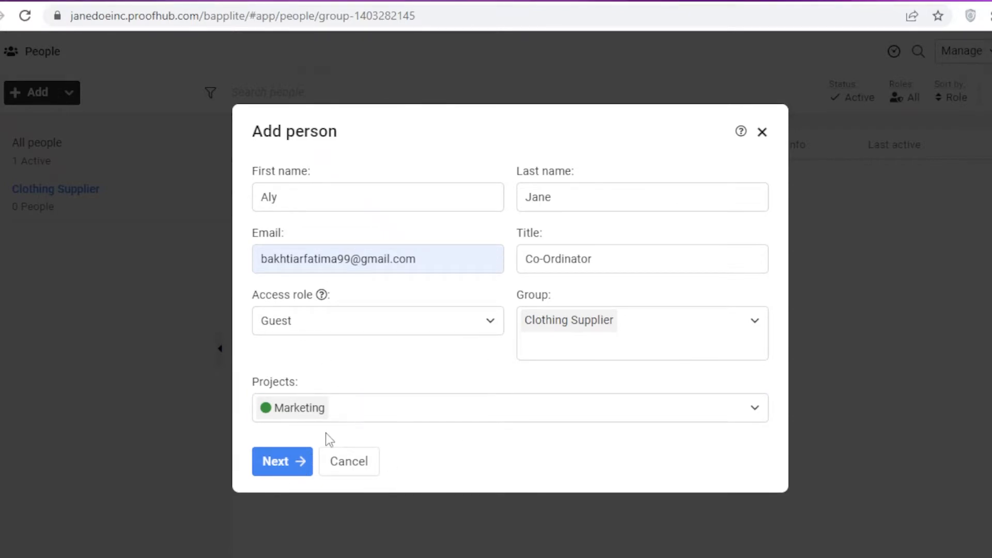
Keep self-set password, English and Asia/Karachi timezone, skip the custom welcome message, and add the guest.
left_click(302, 467)
left_click(461, 215)
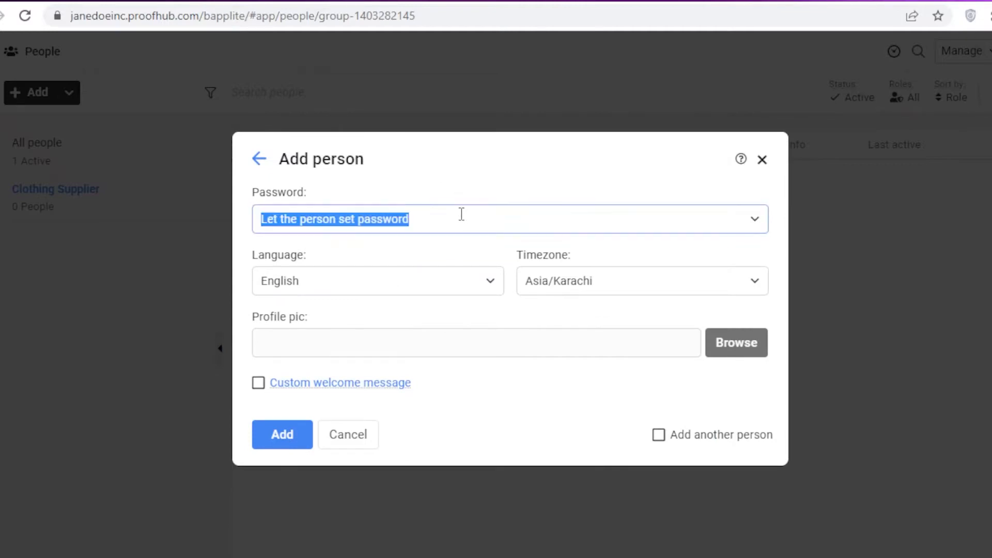
left_click(488, 181)
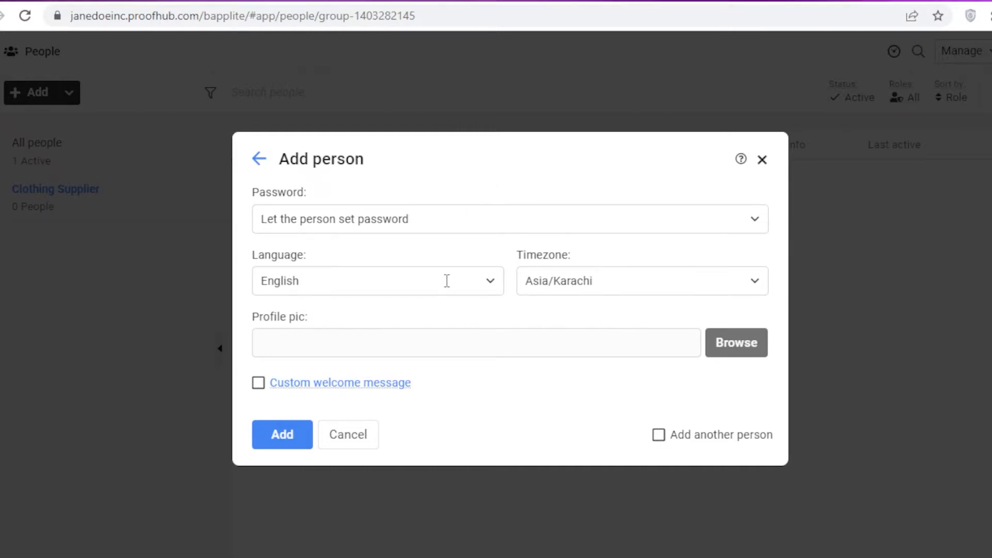
left_click(486, 350)
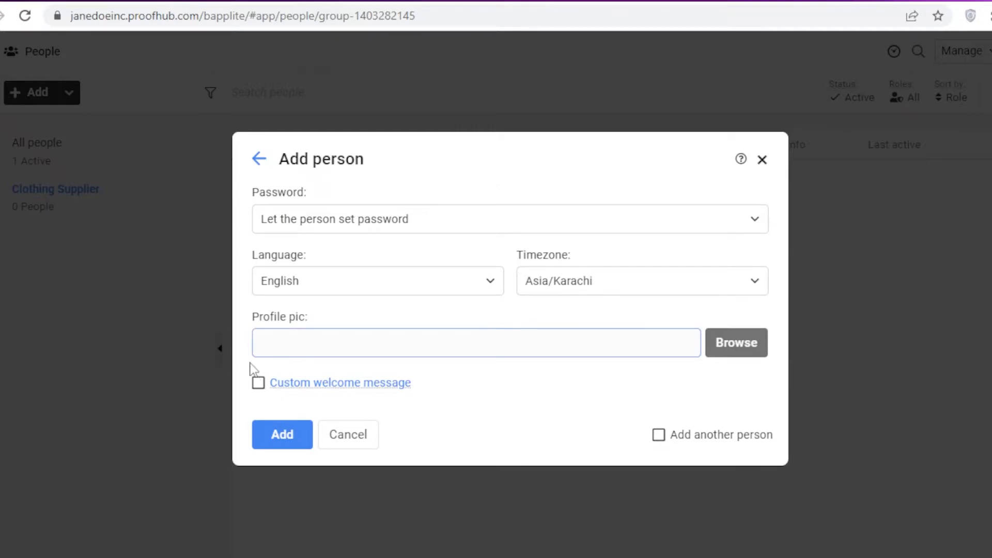
left_click(264, 385)
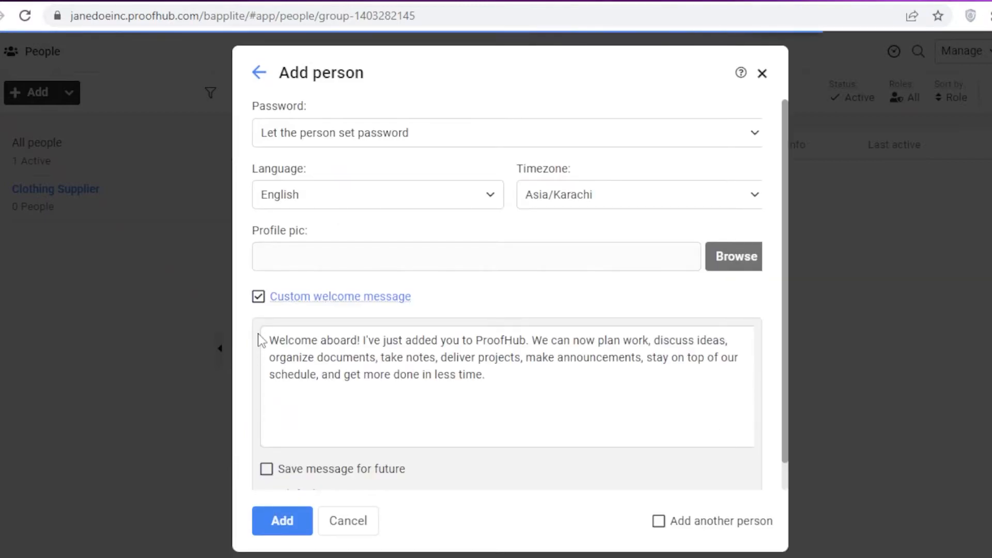
triple_click(556, 391)
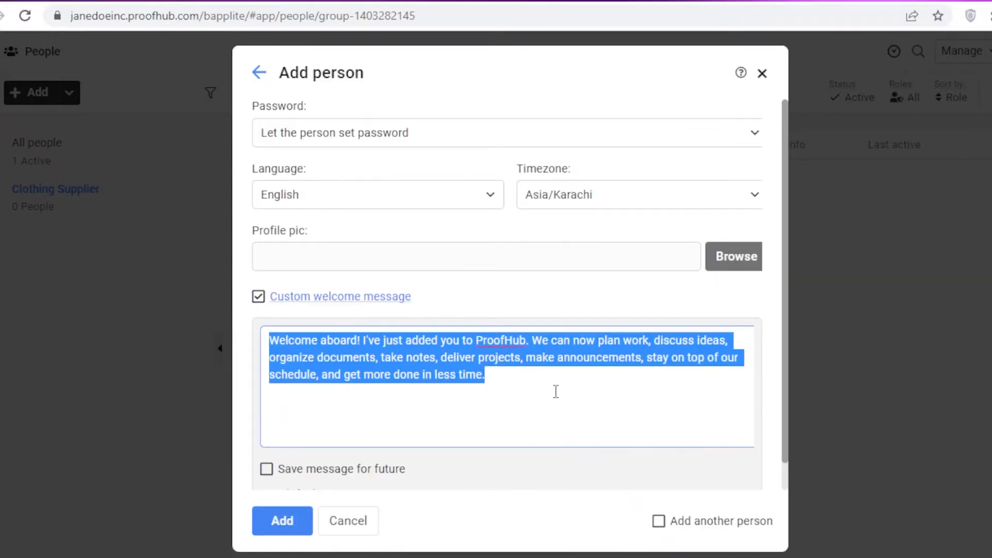
left_click(559, 380)
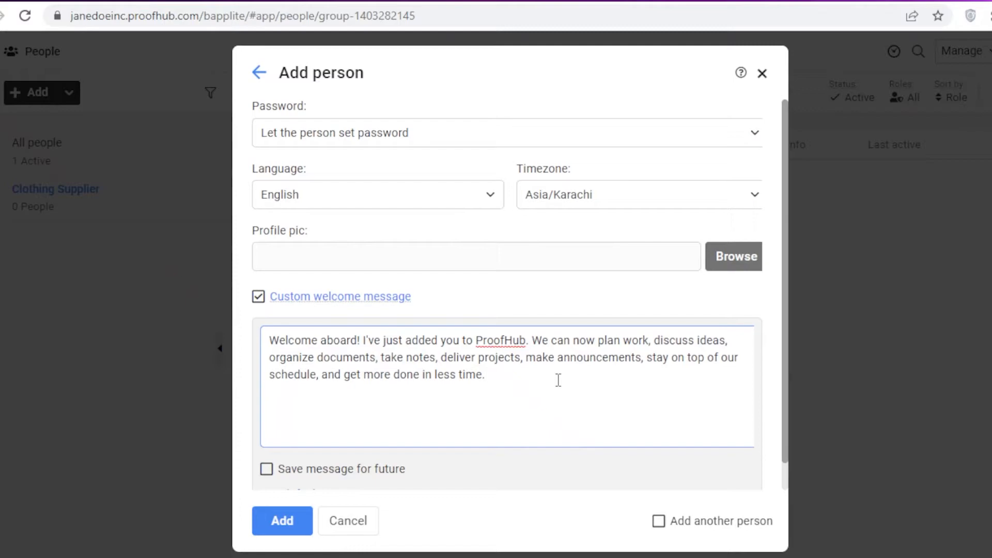
left_click(279, 302)
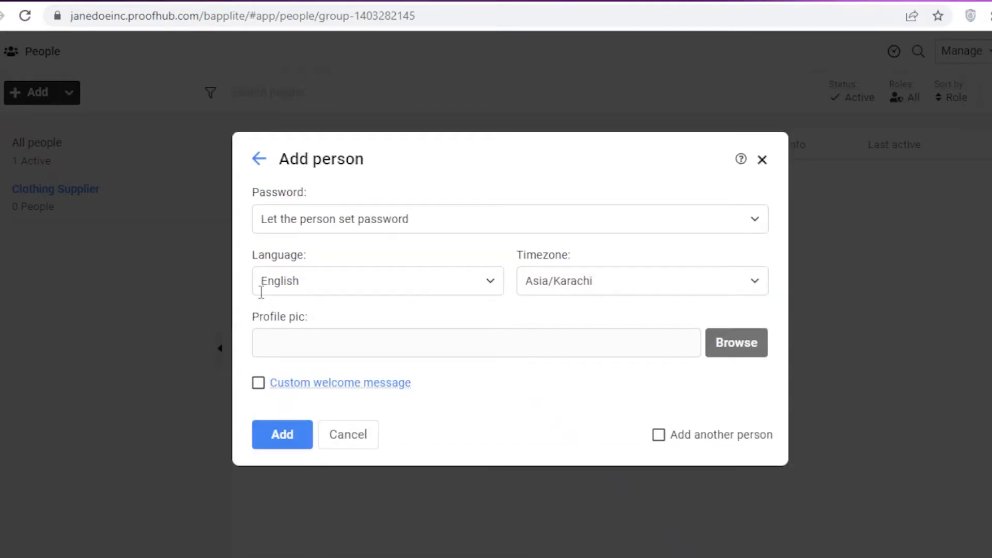
left_click(282, 433)
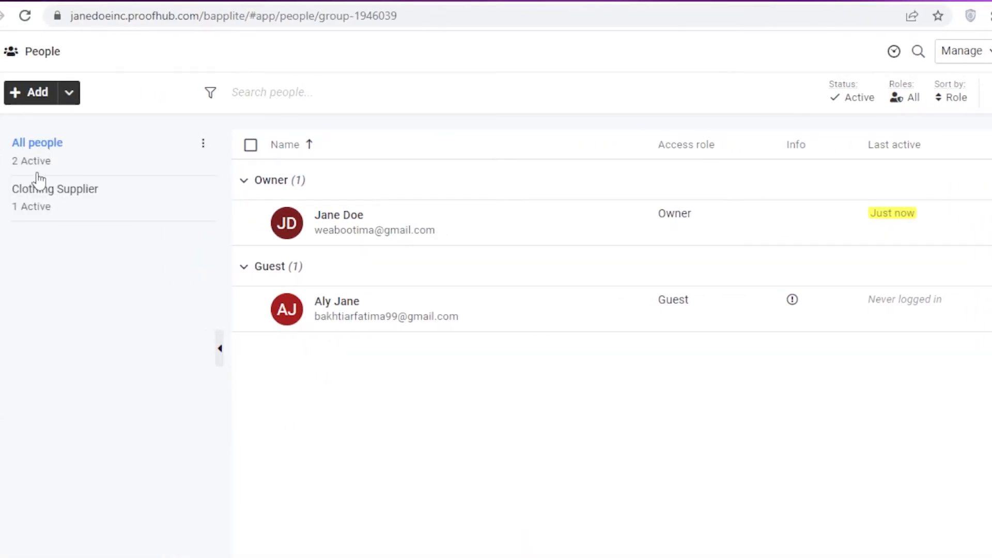
left_click(49, 192)
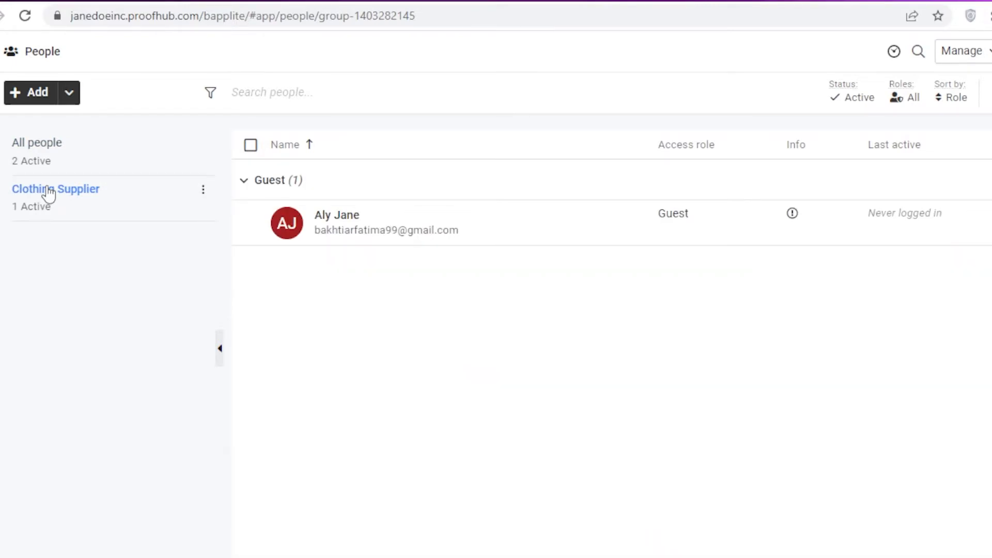
left_click(88, 162)
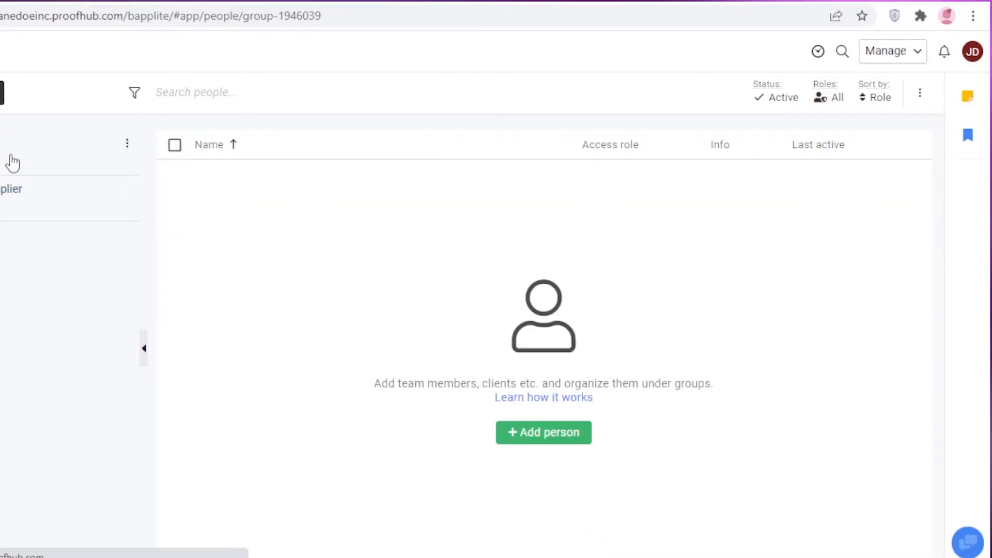
left_click(881, 97)
left_click(920, 92)
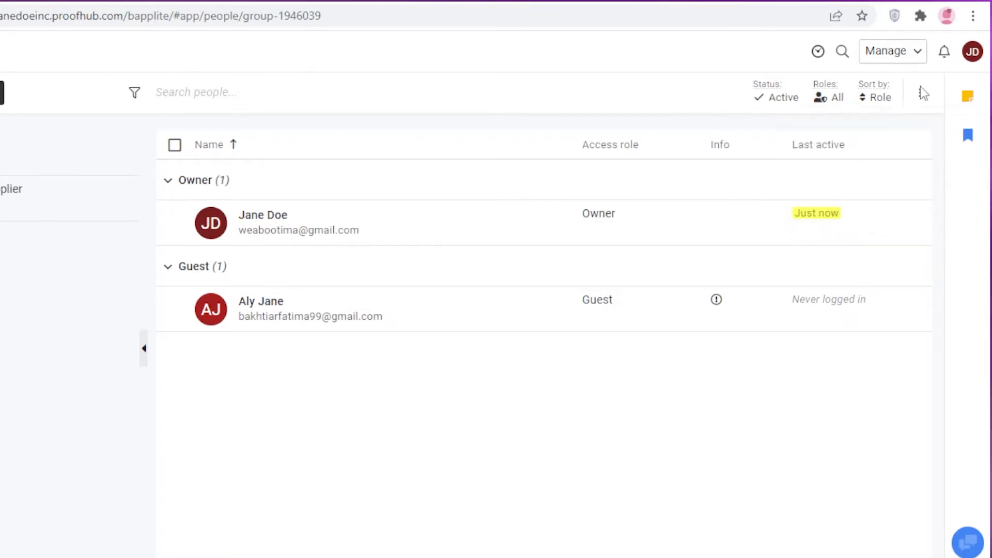
left_click(921, 93)
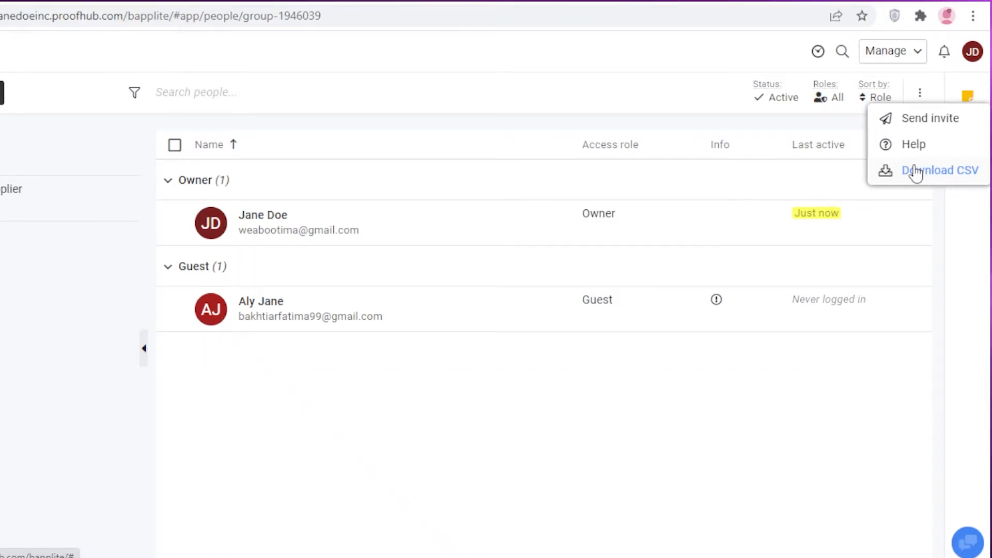
left_click(647, 100)
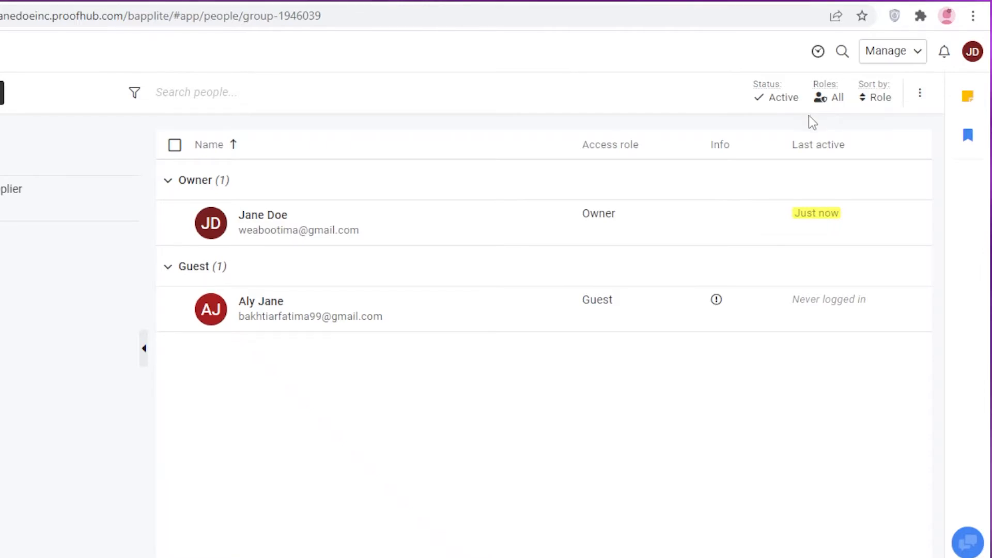
Leave the people list's filter and row selections unchanged and go to the Projects page.
left_click(824, 99)
left_click(793, 101)
left_click(793, 101)
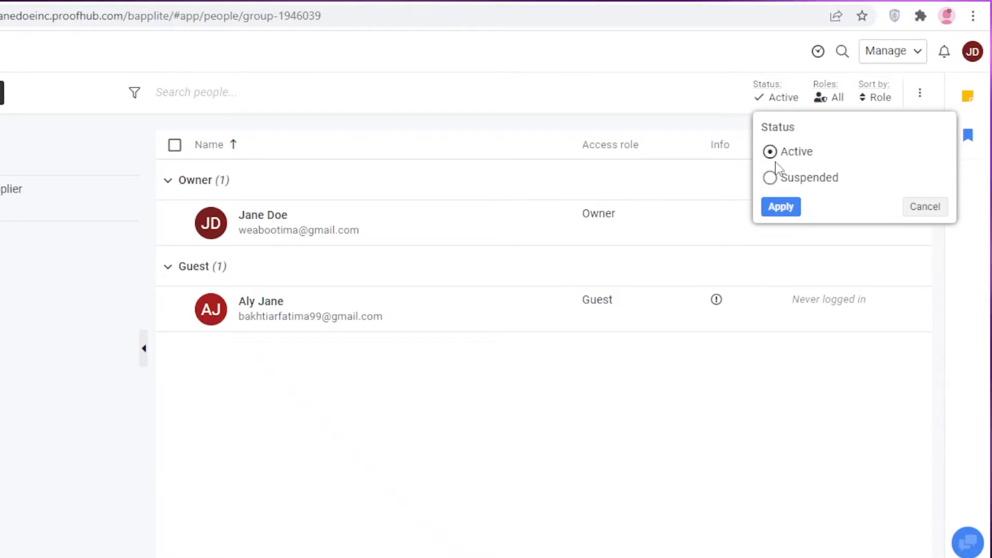
left_click(644, 124)
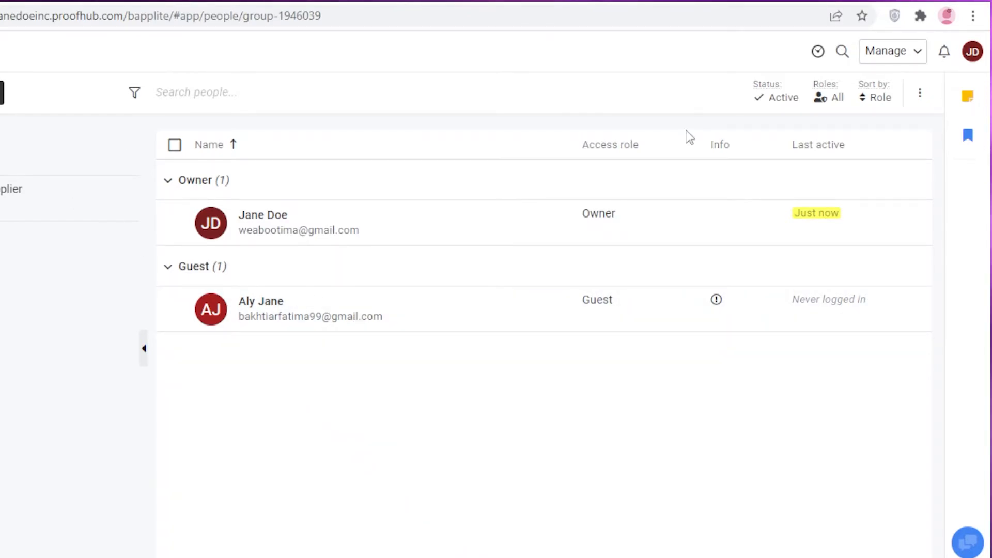
left_click(175, 310)
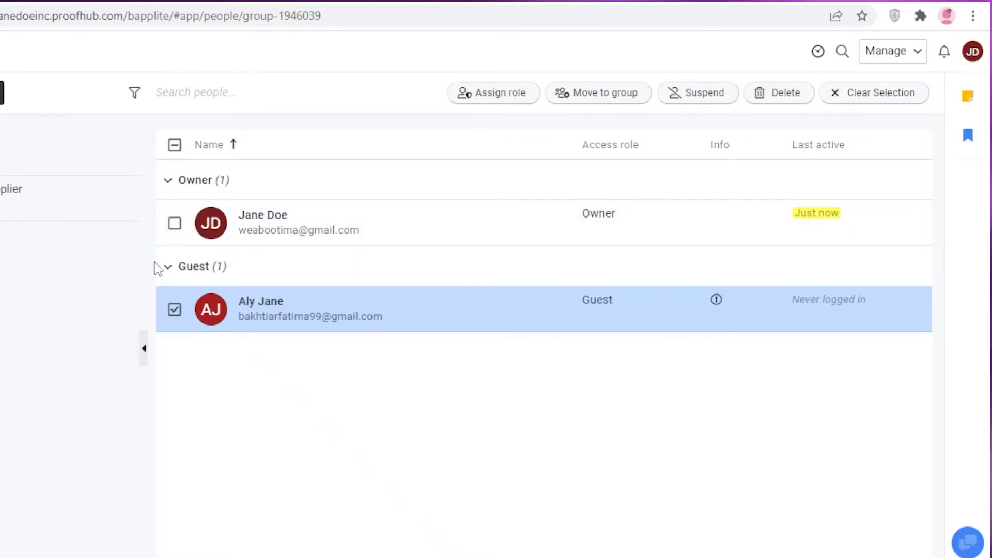
left_click(176, 223)
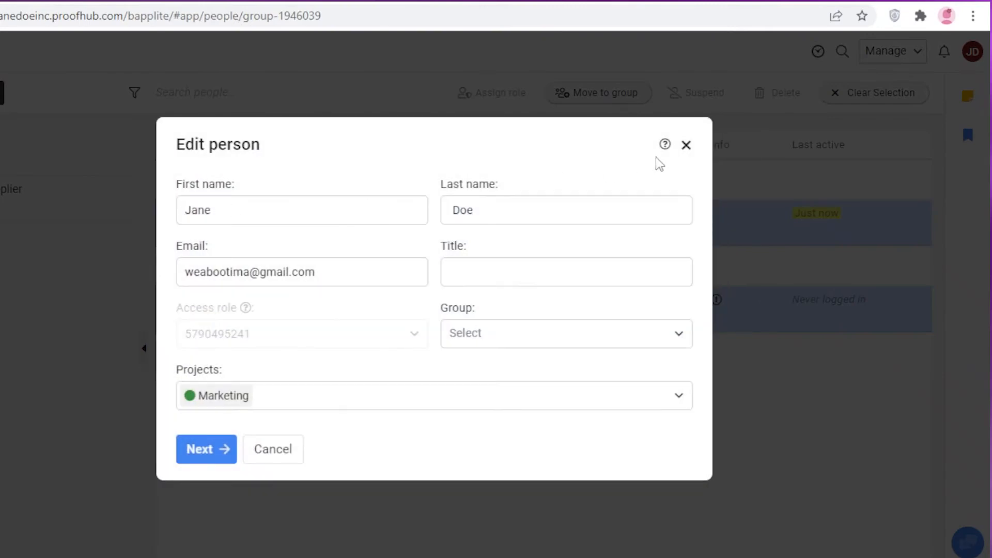
left_click(686, 146)
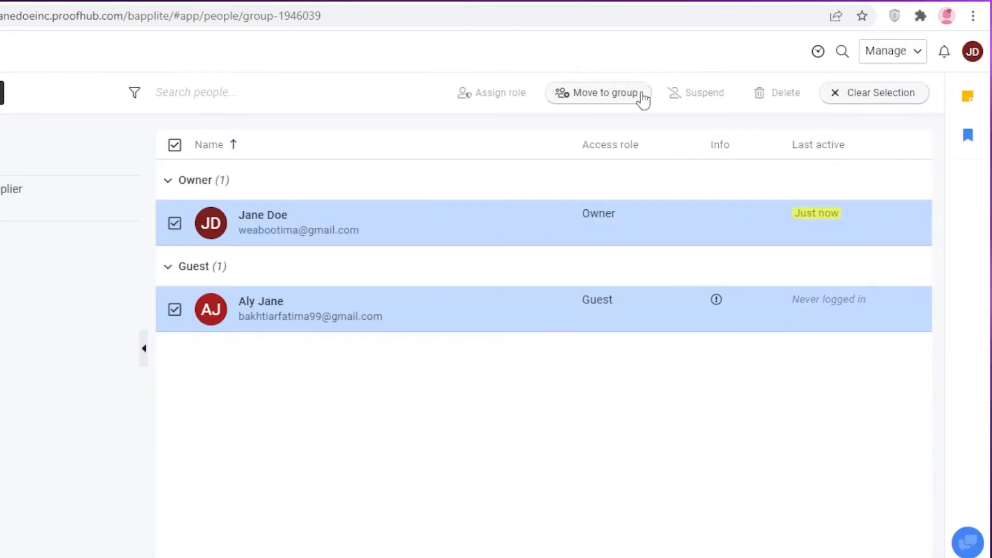
left_click(174, 224)
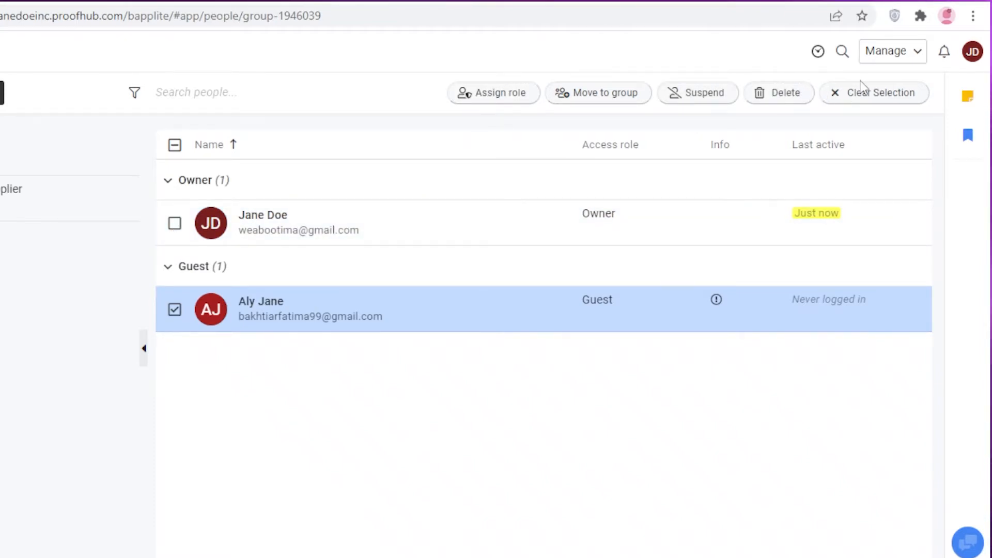
left_click(175, 309)
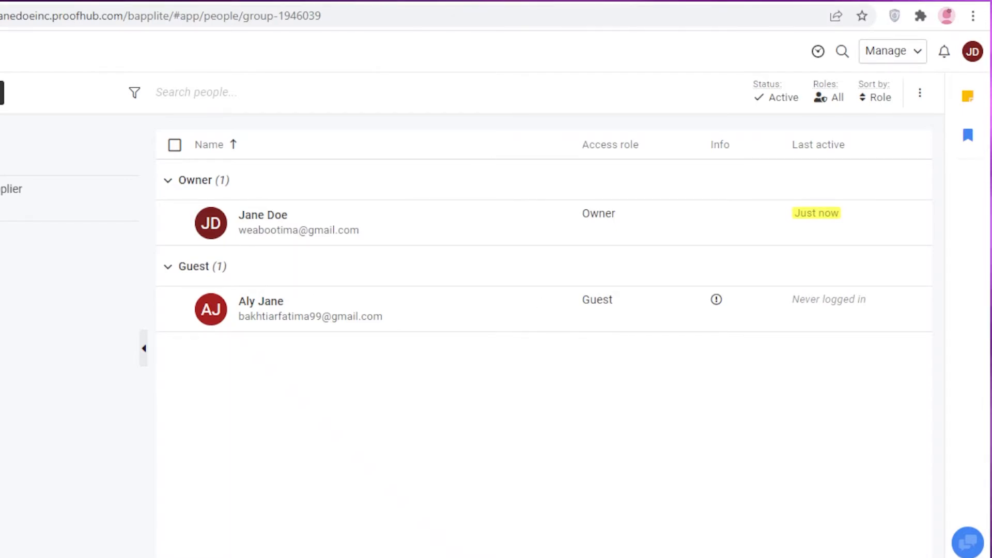
left_click(29, 175)
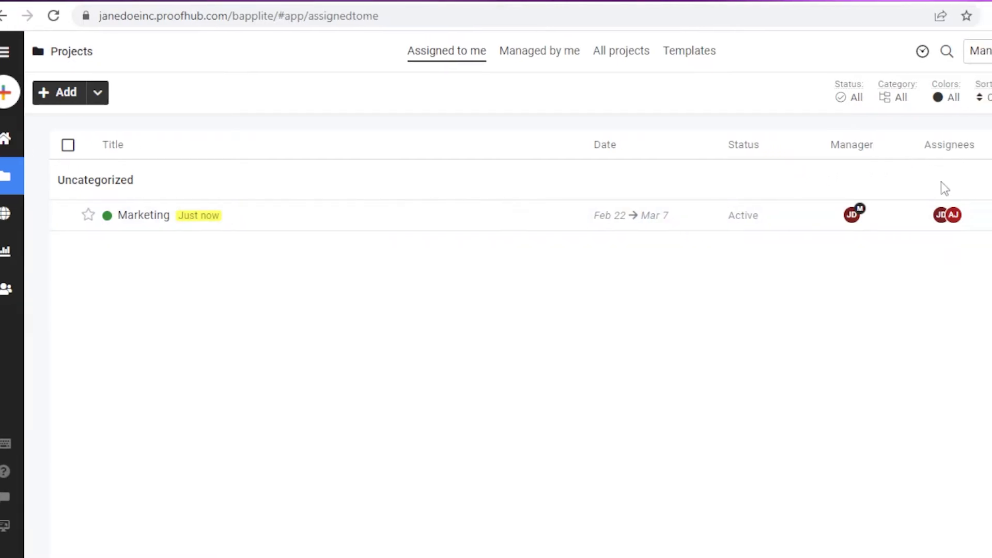
right_click(727, 213)
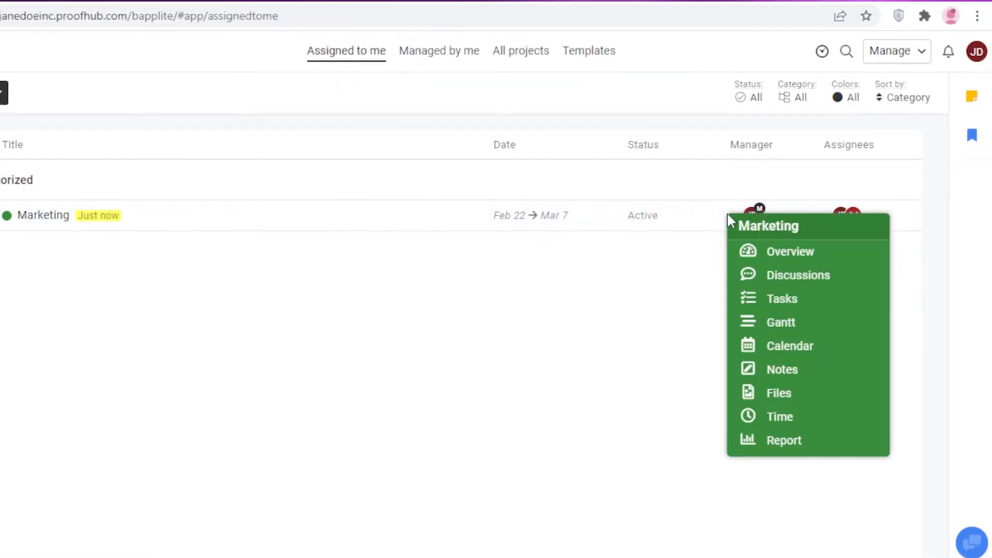
right_click(658, 215)
left_click(881, 240)
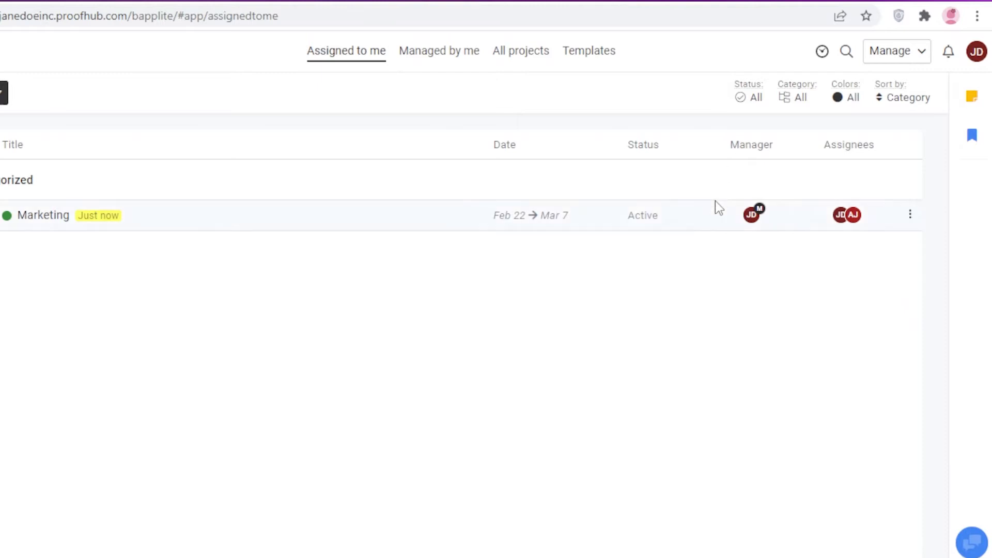
left_click(853, 217)
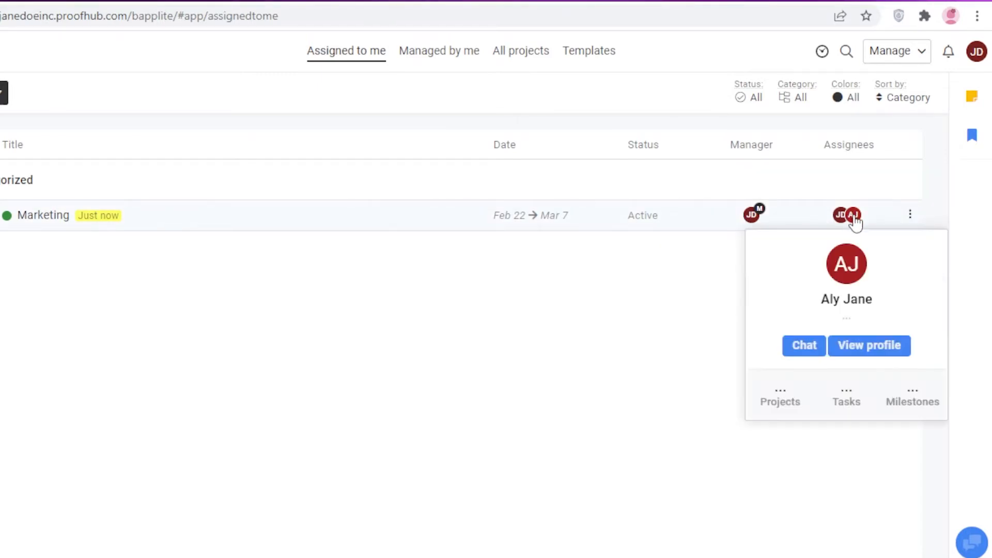
left_click(910, 215)
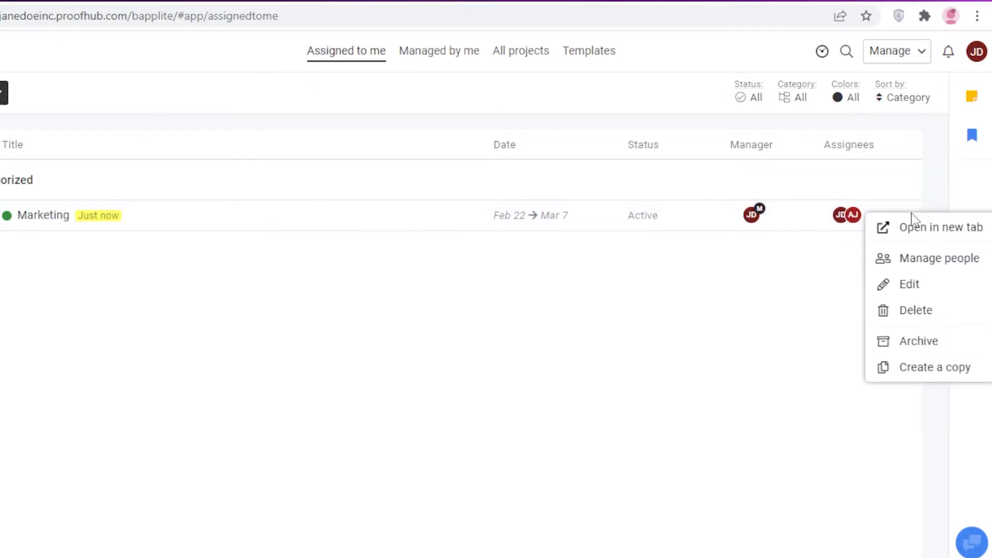
left_click(910, 261)
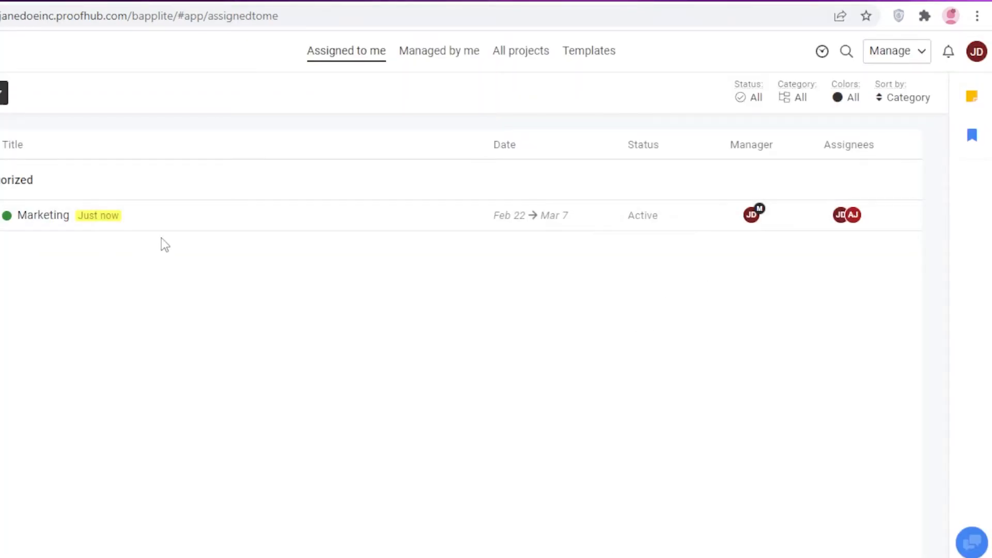
right_click(165, 228)
right_click(882, 227)
left_click(911, 215)
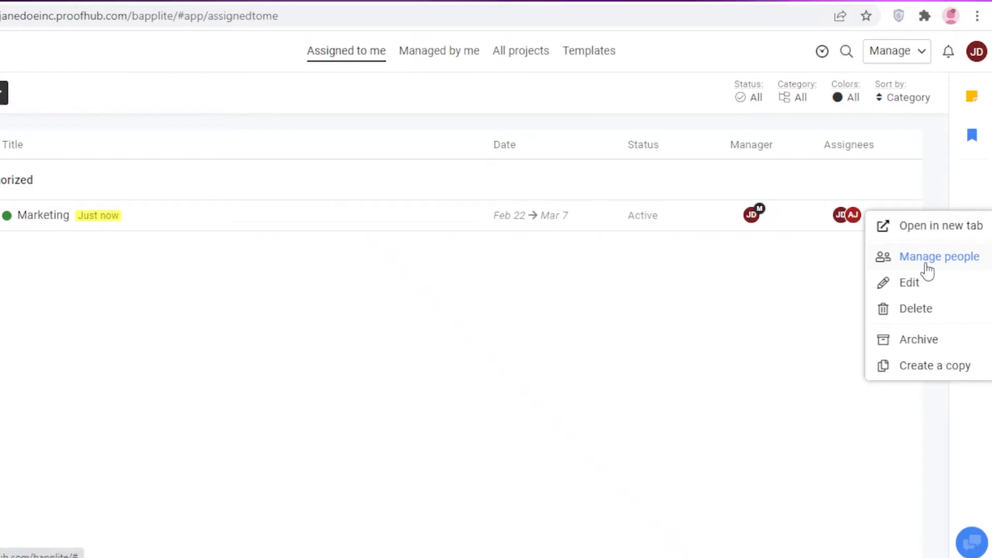
left_click(928, 257)
left_click(310, 337)
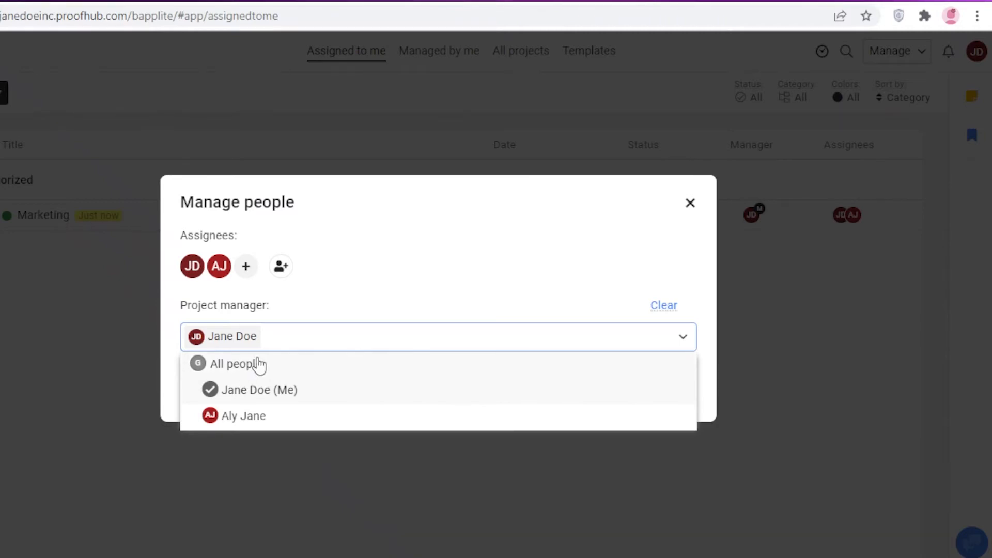
left_click(354, 314)
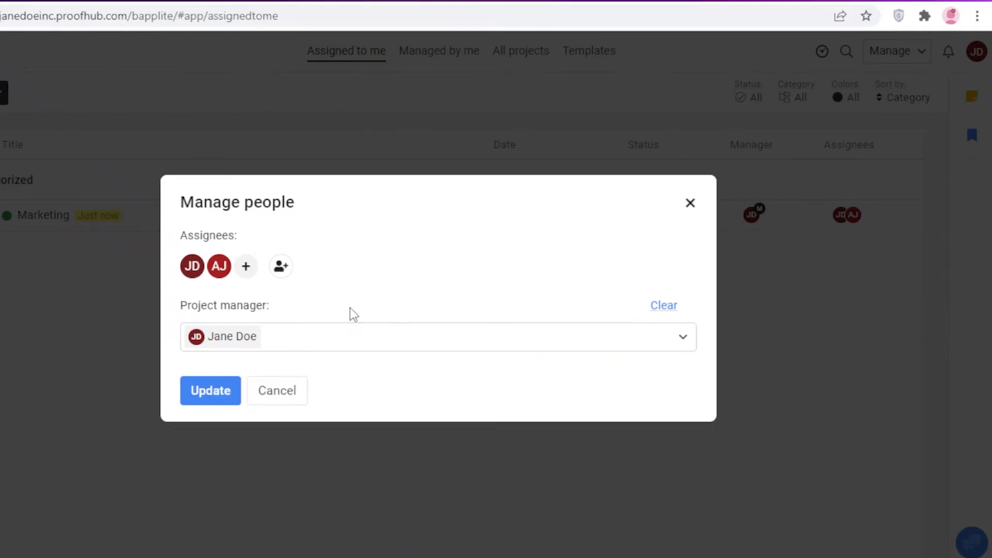
left_click(483, 330)
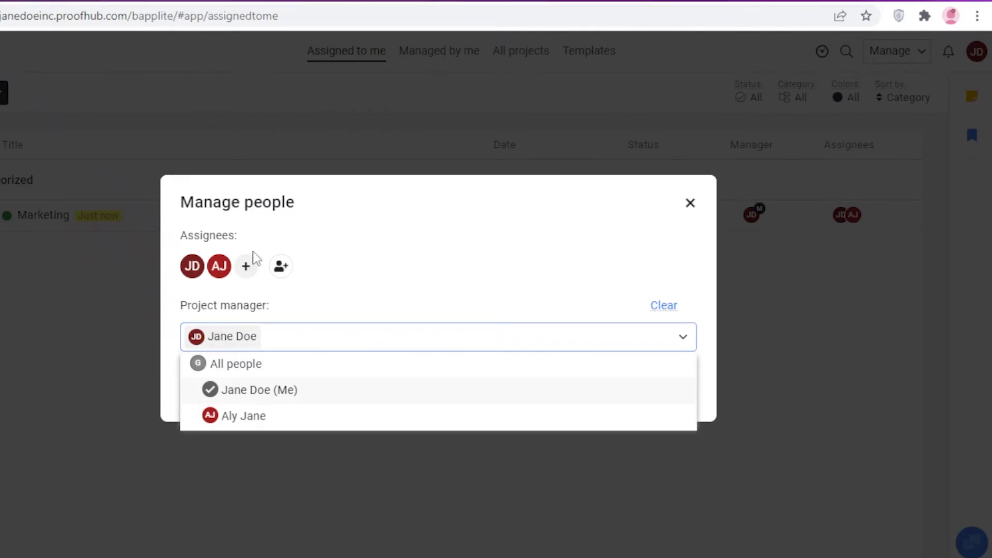
left_click(697, 212)
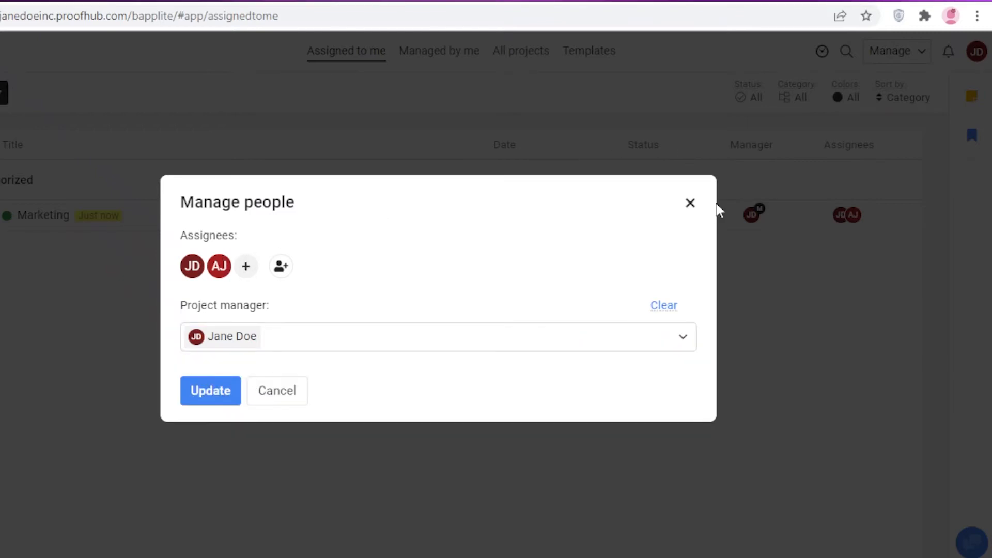
left_click(691, 202)
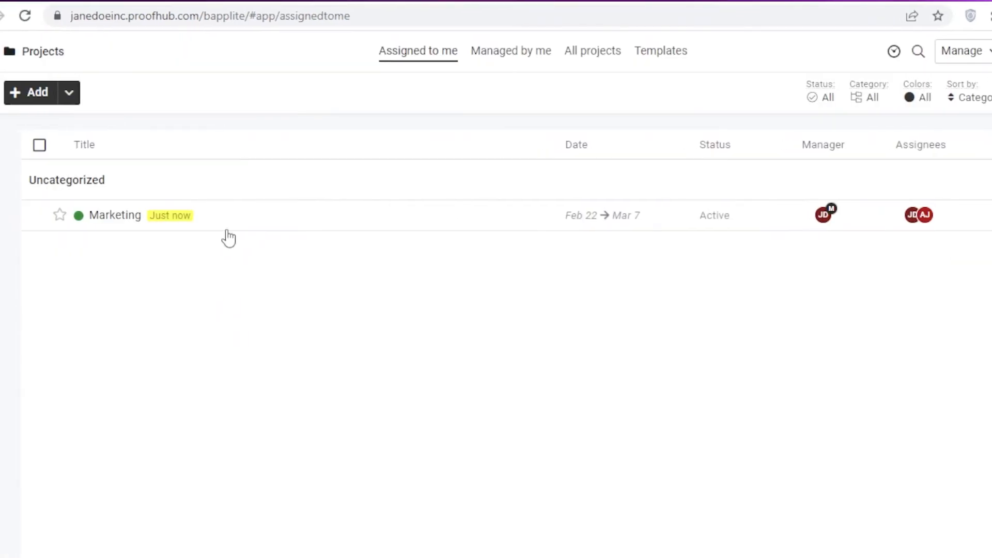
mouse_move(38, 221)
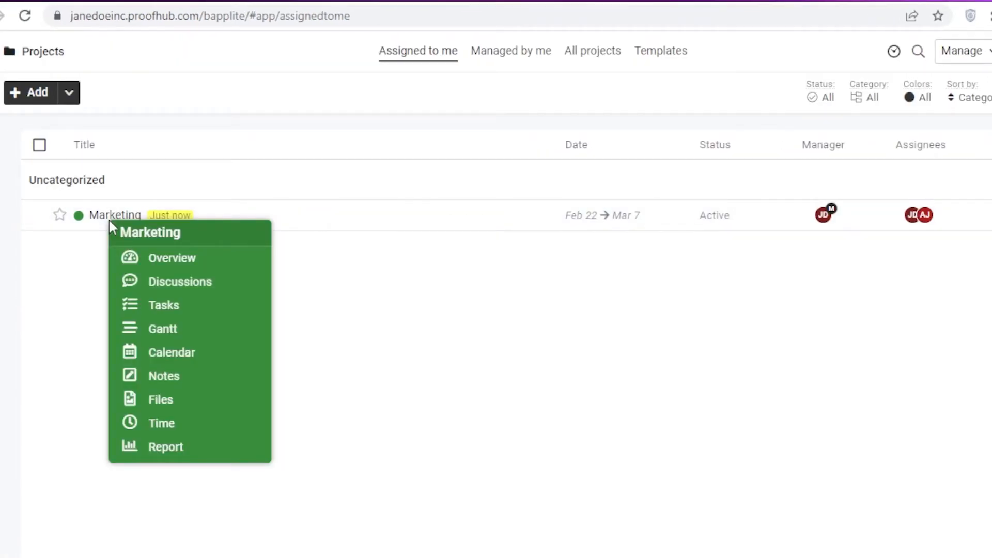
Open the Marketing project's 'contact influencer' task.
left_click(144, 258)
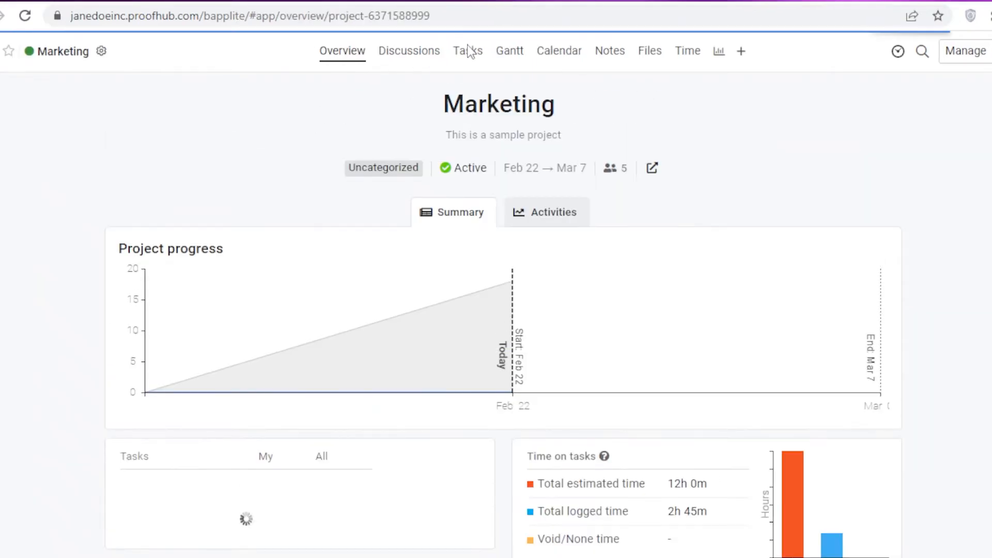
left_click(468, 50)
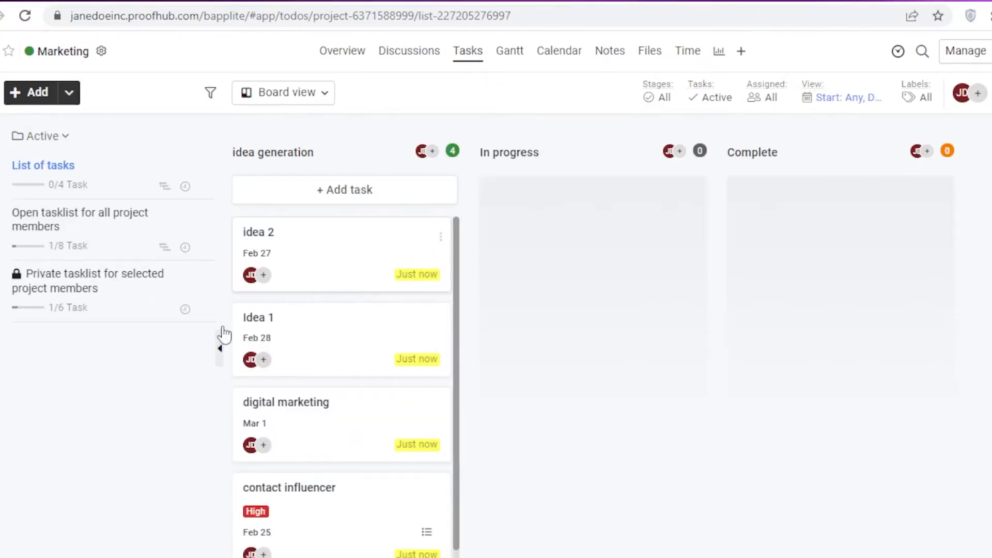
scroll(292, 298, "down", 1)
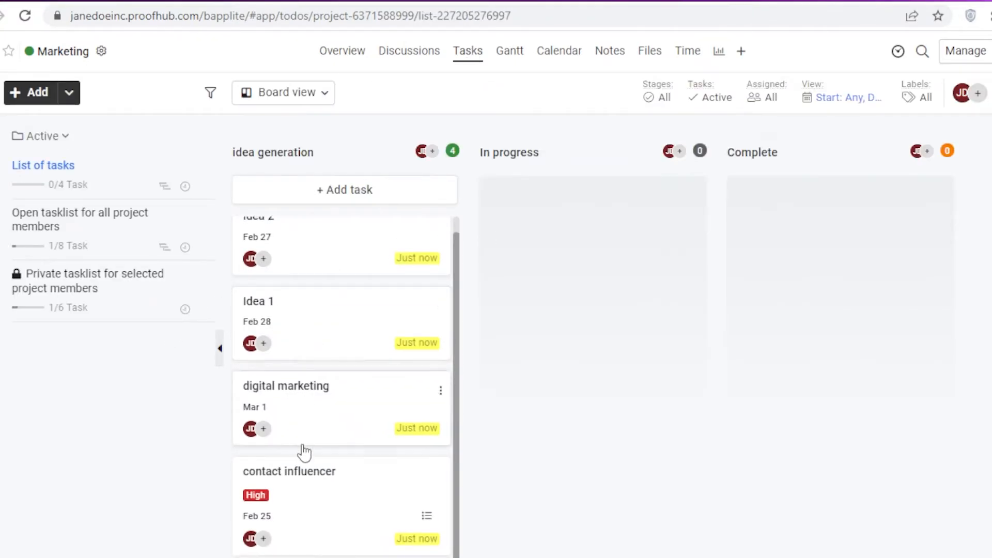
left_click(321, 494)
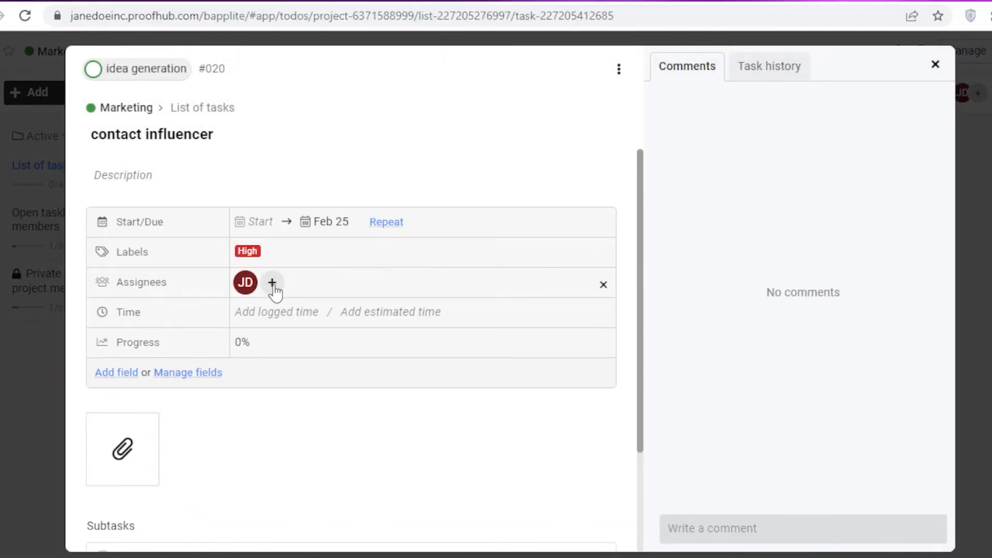
Add the guest from the Clothing Supplier group as an assignee of the task.
left_click(273, 286)
left_click(365, 281)
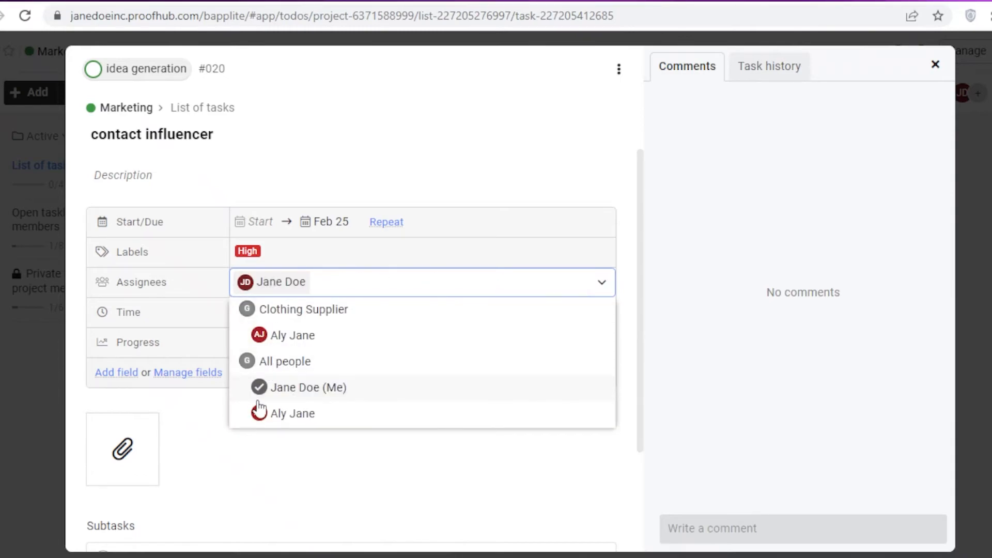
left_click(308, 313)
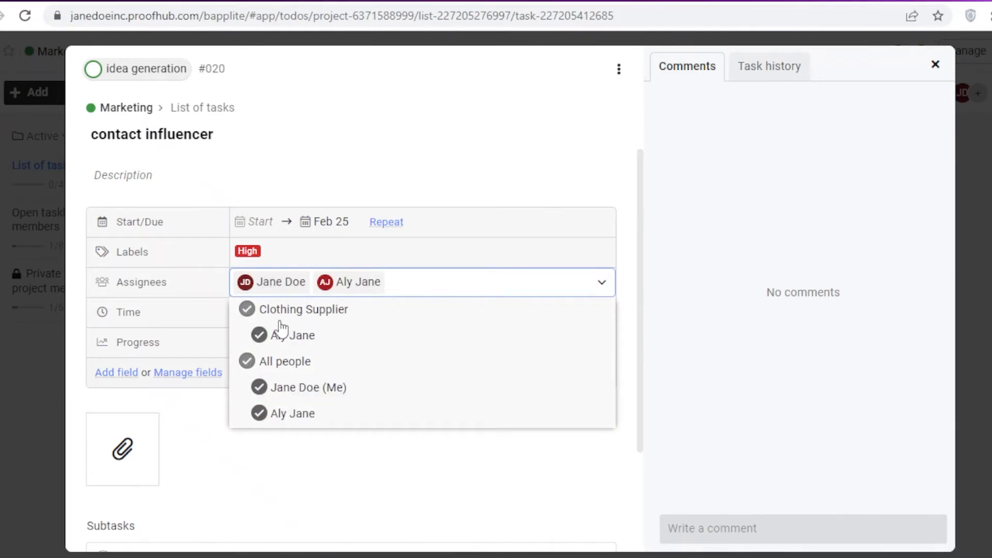
left_click(248, 313)
left_click(248, 312)
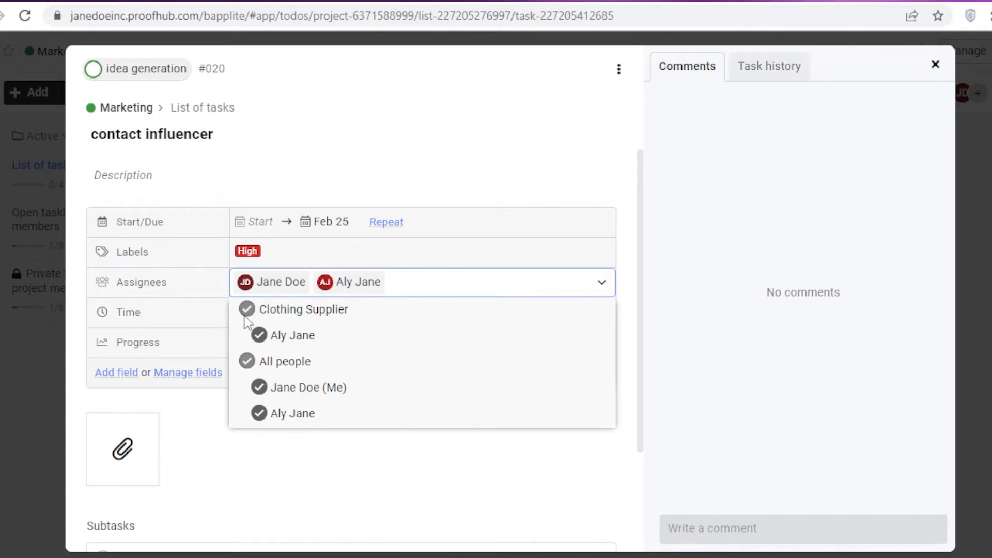
left_click(247, 314)
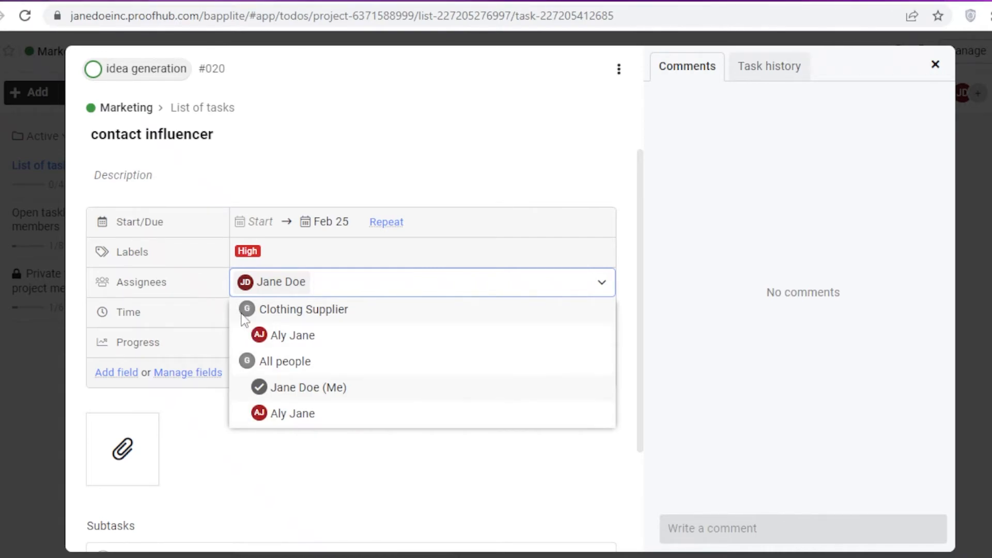
left_click(259, 336)
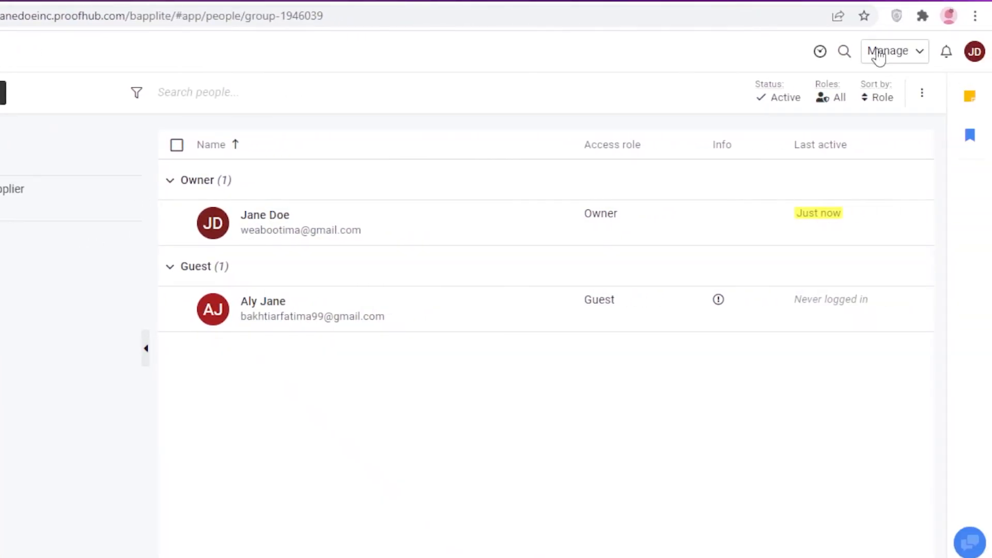
In Manage > Custom roles, review the Guest role, then start a new role titled 'Investor'.
left_click(878, 54)
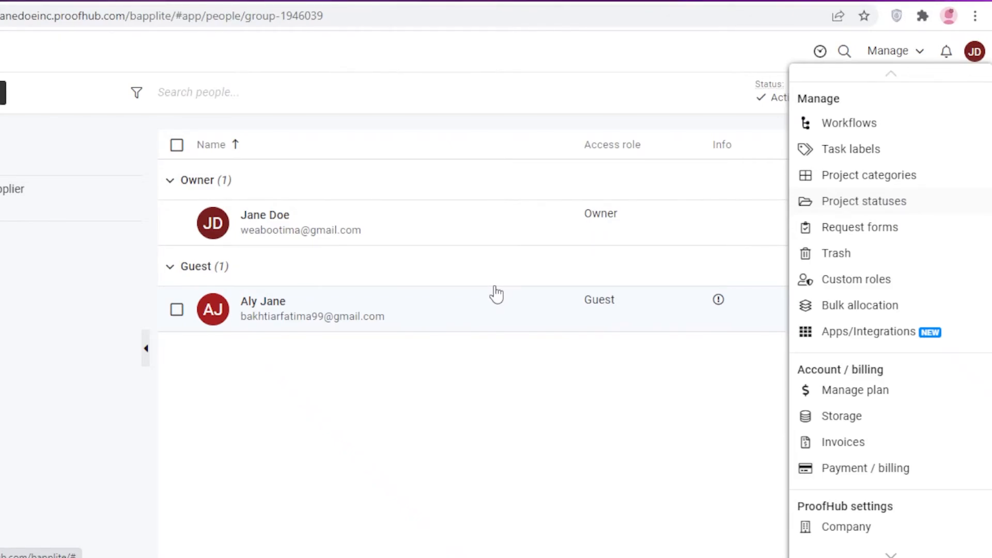
left_click(870, 282)
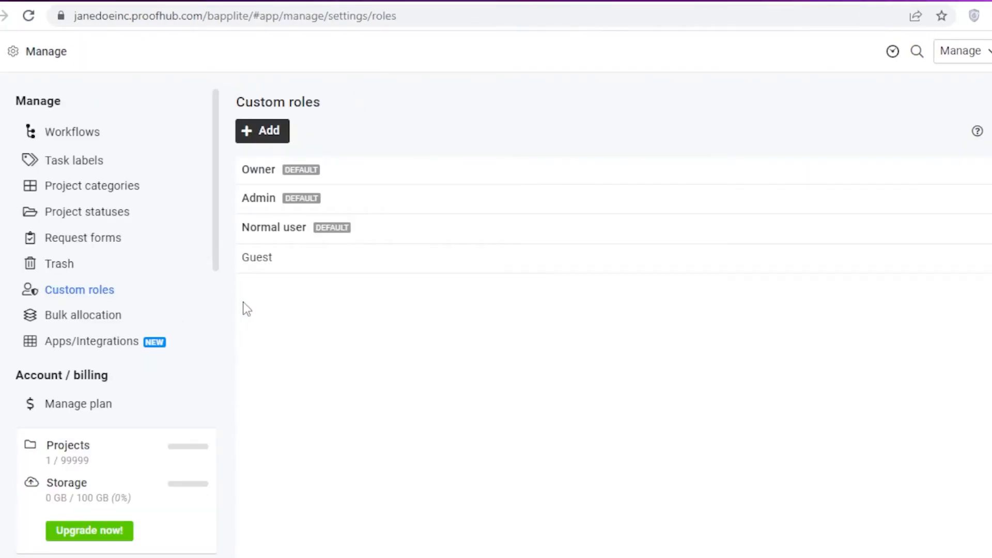
left_click(267, 262)
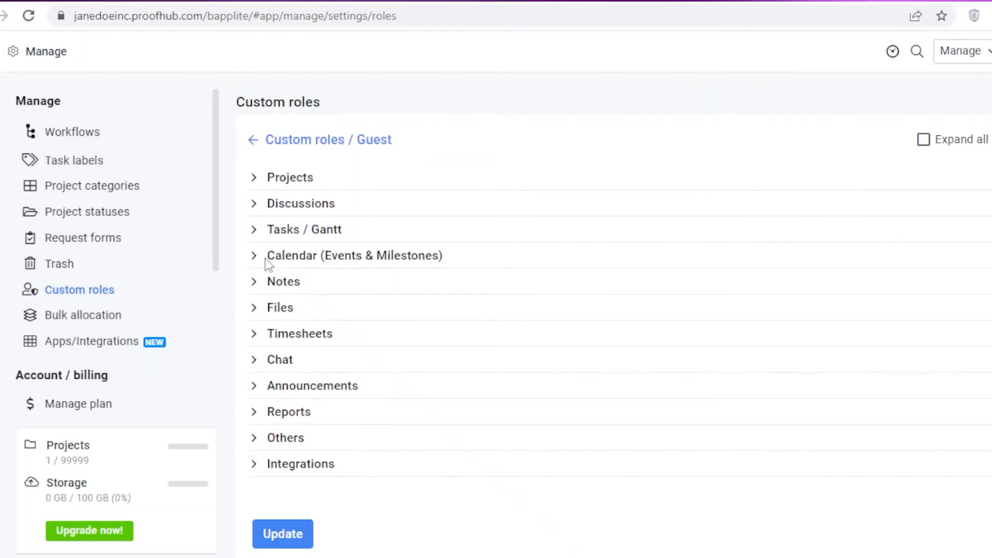
left_click(254, 144)
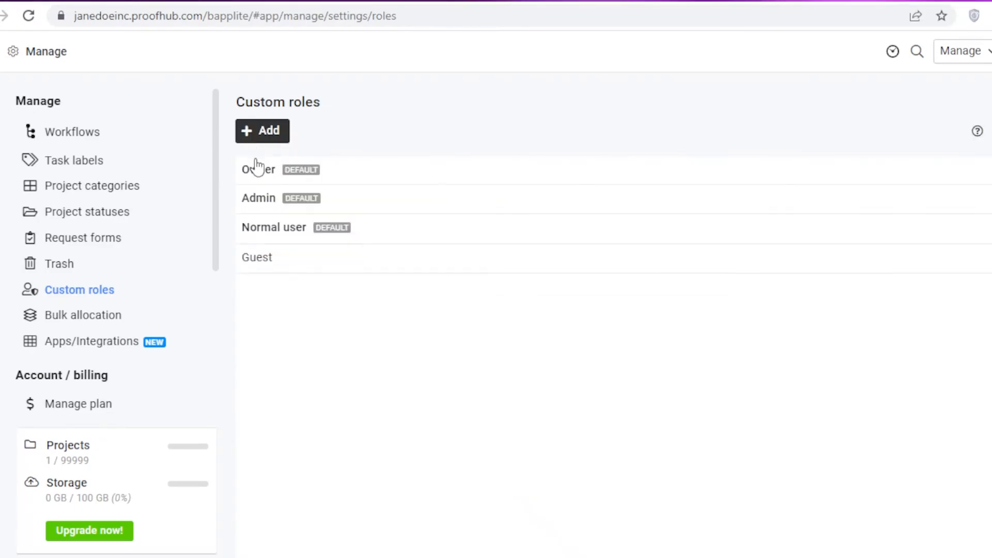
left_click(268, 129)
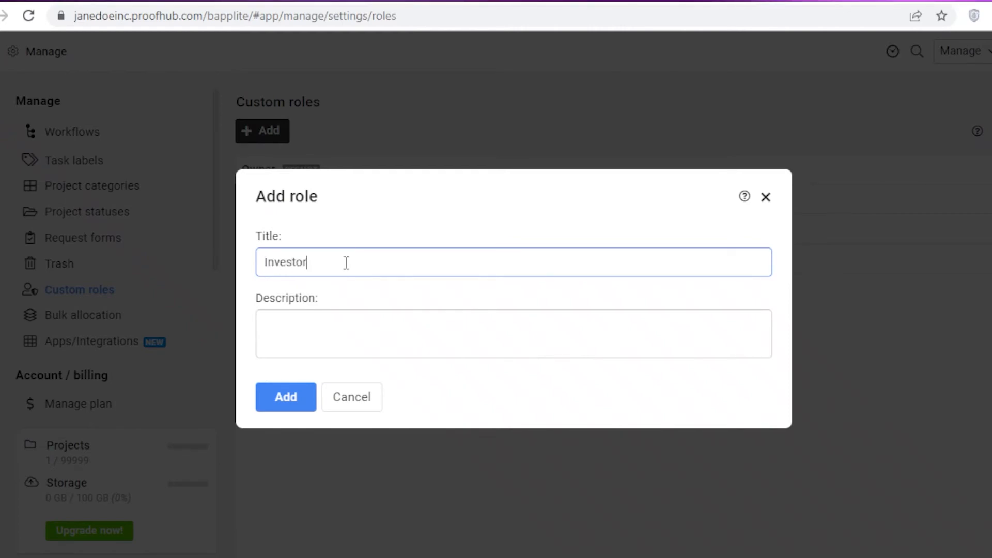
Create the Investor role with a blank description and open its permissions.
left_click(309, 354)
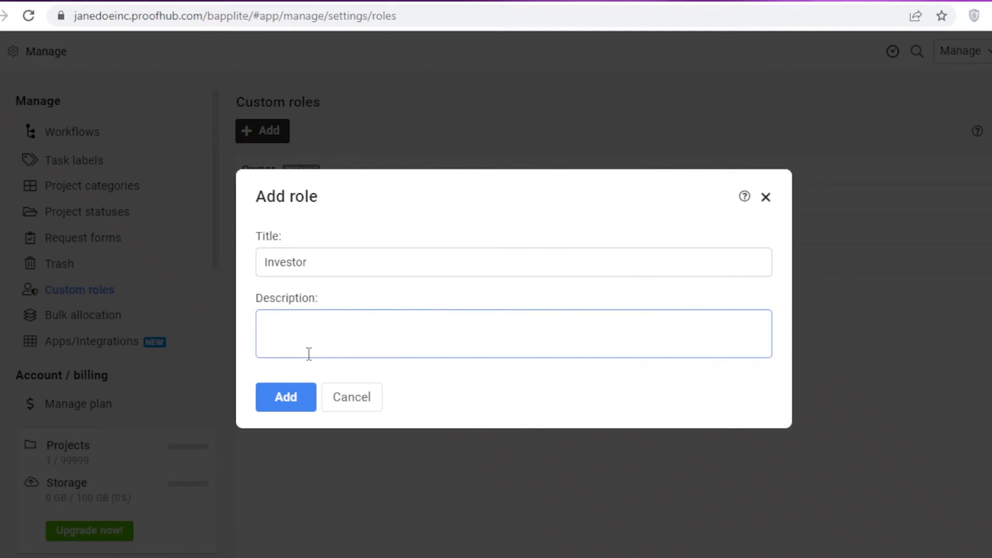
type("A")
key("BackSpace")
left_click(284, 403)
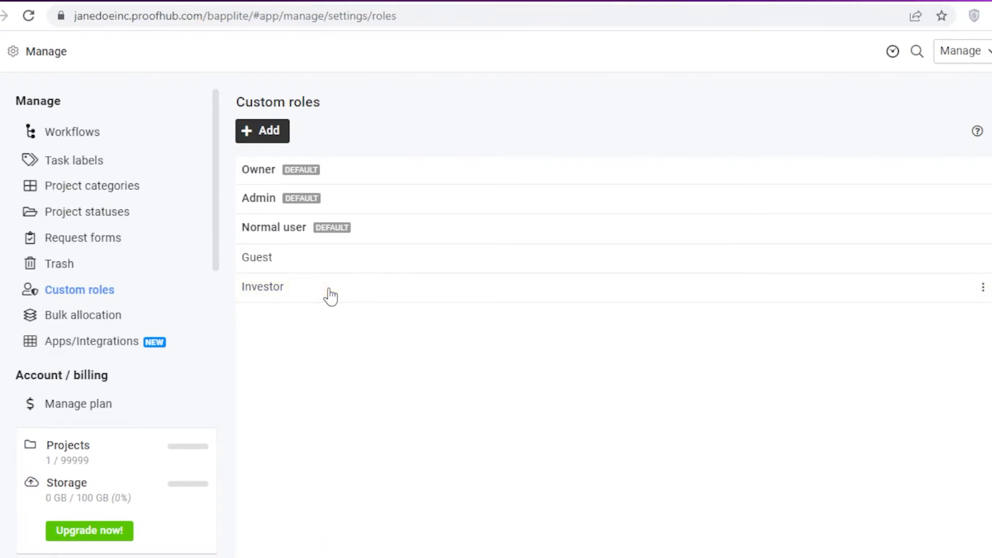
left_click(331, 296)
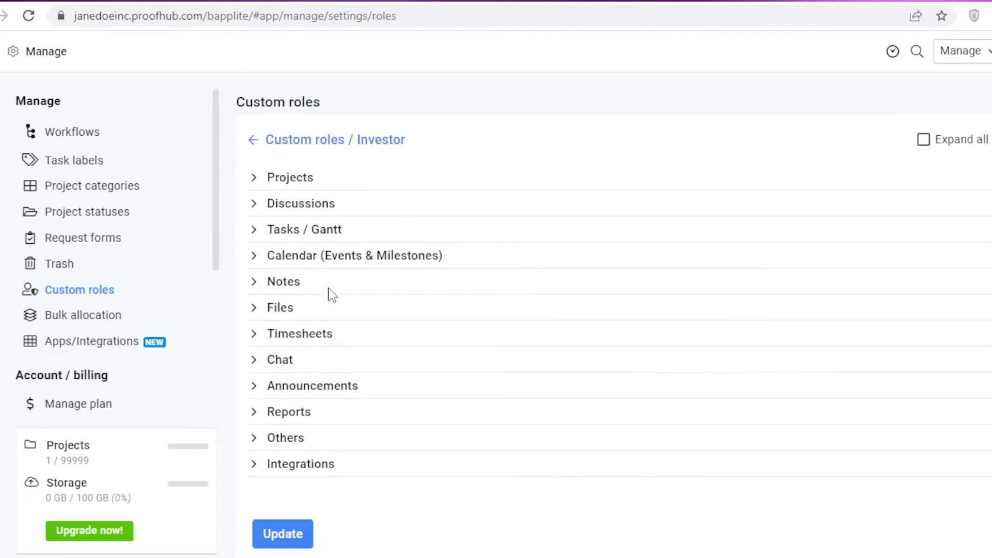
Set Investor's Projects permissions to all projects, with assignees from all users in the account.
left_click(256, 179)
left_click(256, 181)
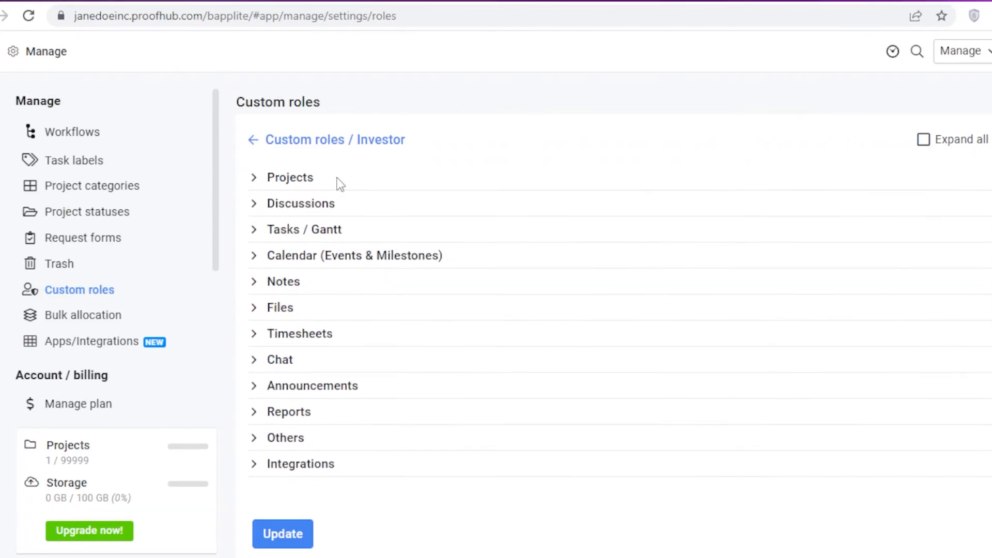
left_click(319, 177)
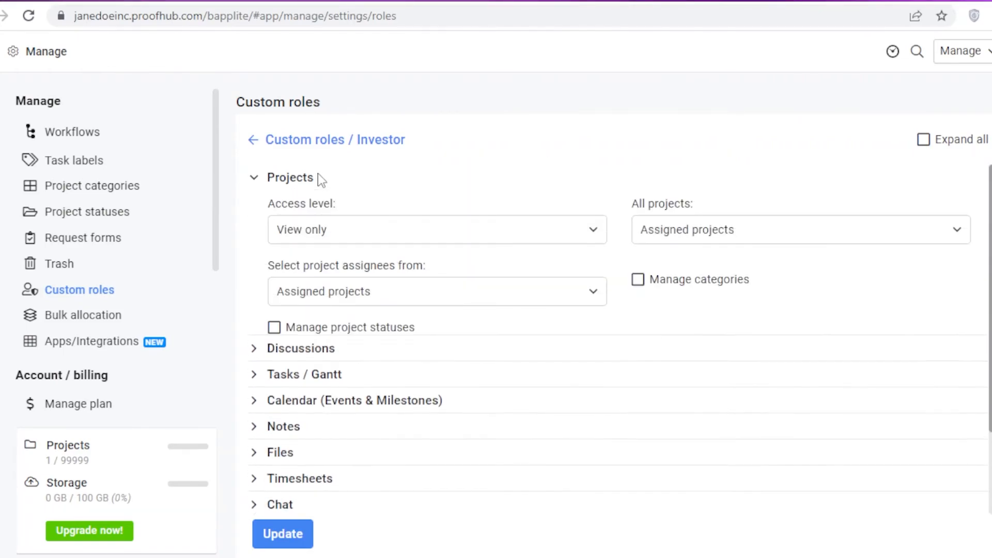
left_click(330, 228)
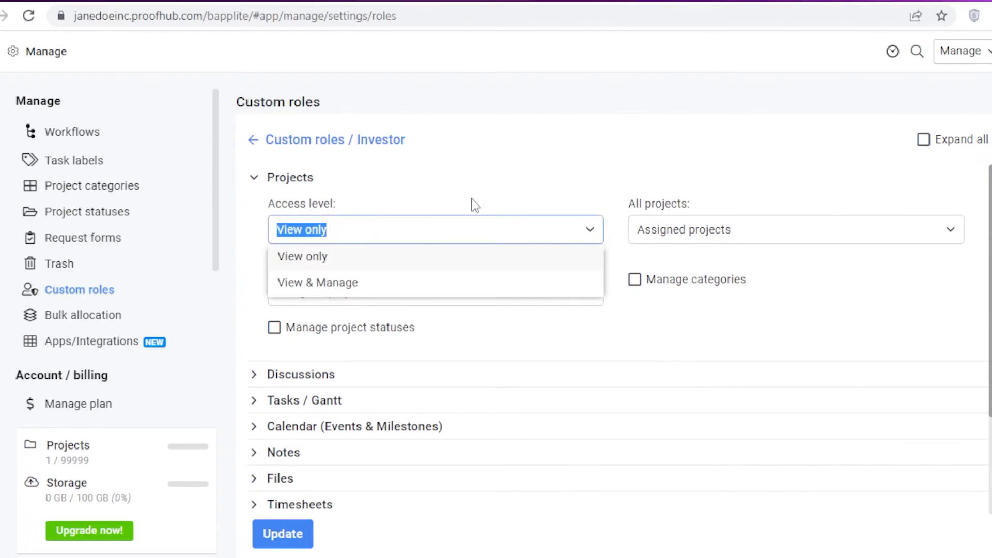
left_click(683, 181)
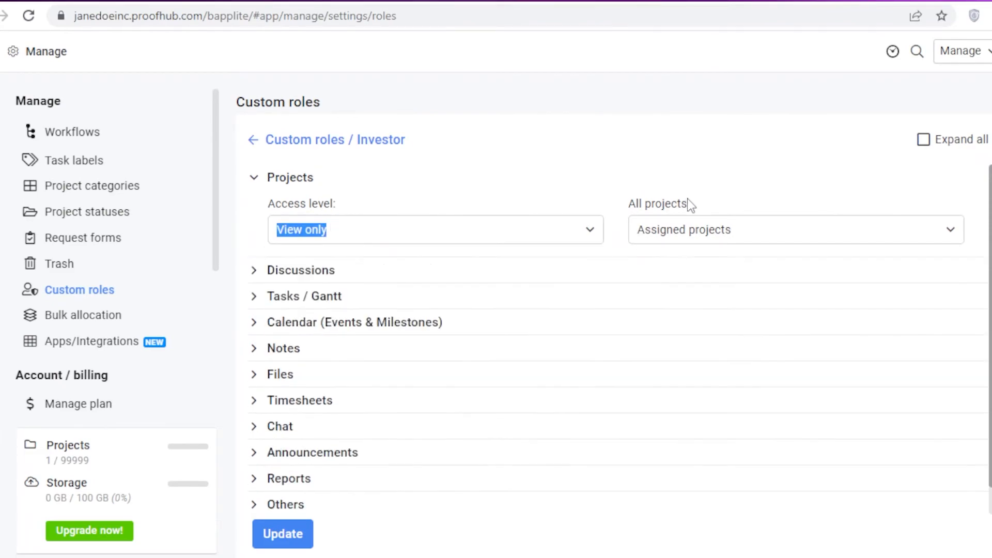
left_click(372, 177)
left_click(724, 230)
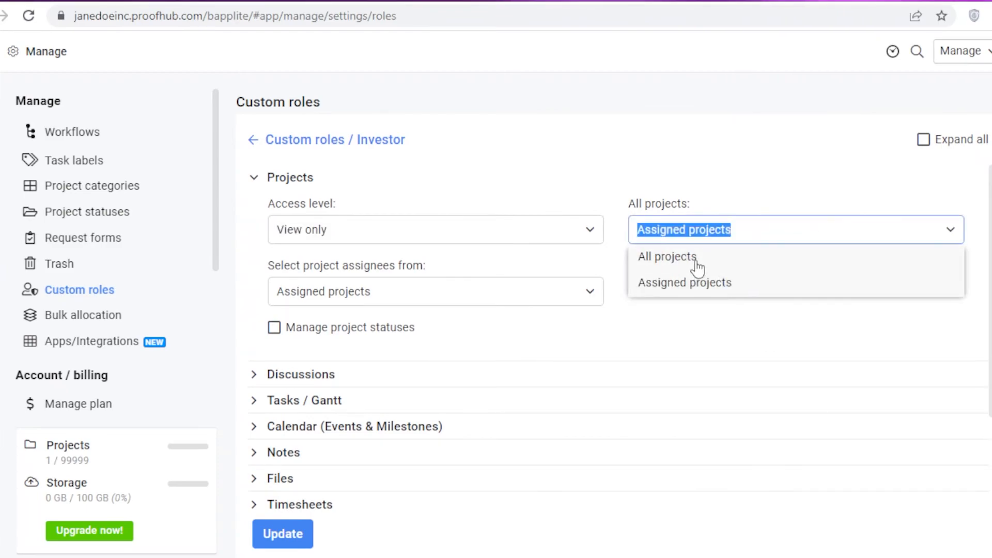
left_click(696, 262)
left_click(543, 284)
left_click(472, 318)
scroll(481, 312, "down", 2)
scroll(478, 313, "up", 2)
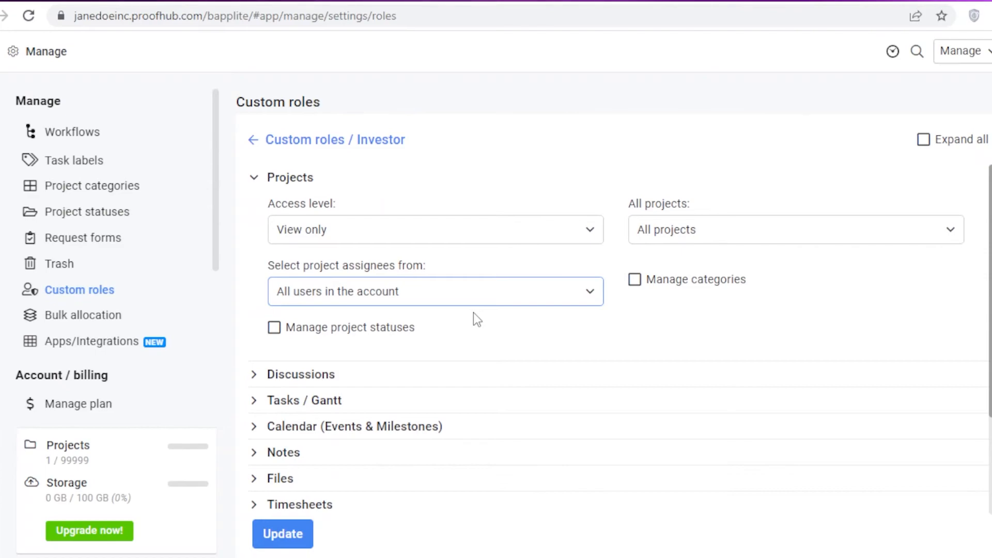
scroll(492, 284, "down", 1)
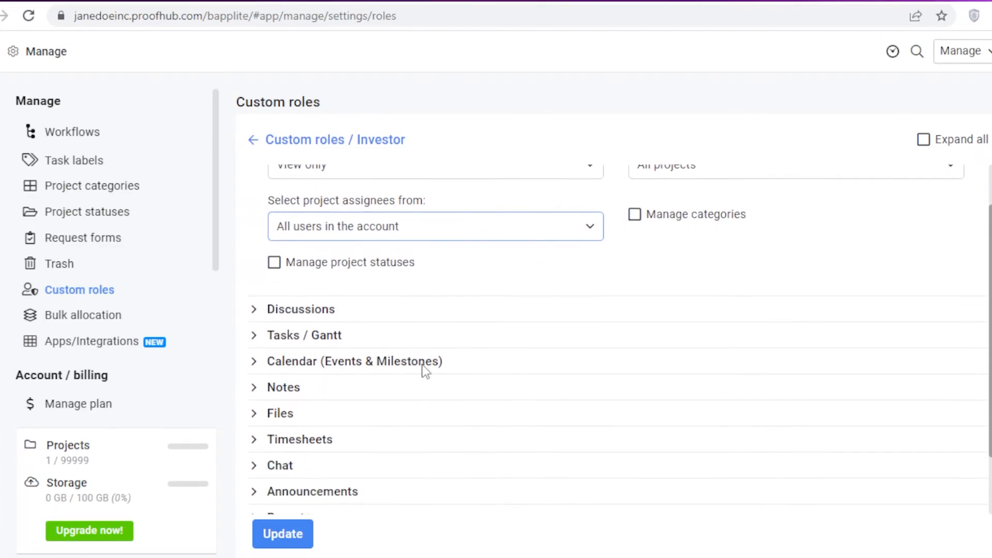
Turn off Discussions and Tasks / Gantt access for the Investor role.
left_click(344, 303)
left_click(297, 324)
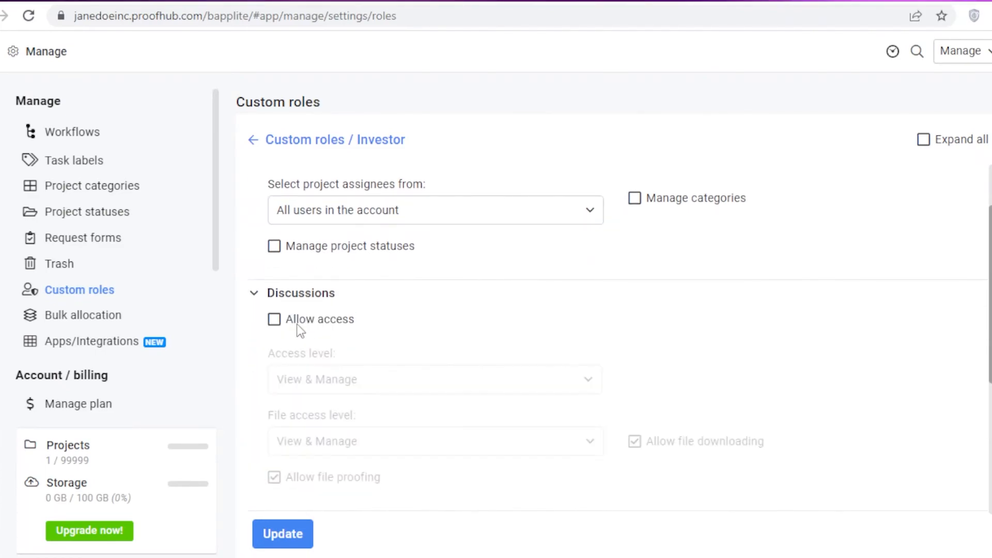
left_click(290, 293)
left_click(279, 320)
left_click(281, 347)
left_click(279, 321)
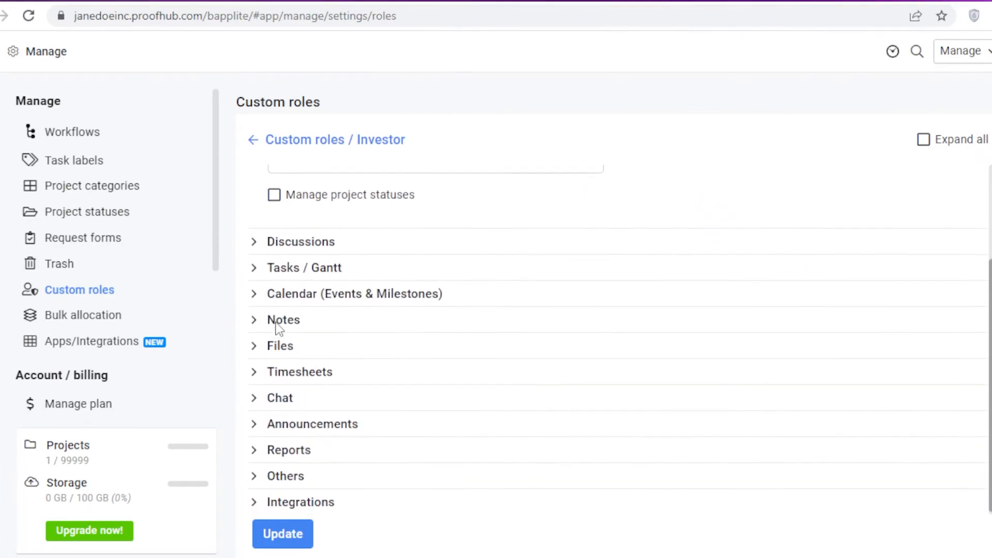
Set Calendar access to View only, with Outlook Calendar and All calendars viewing turned off.
left_click(286, 298)
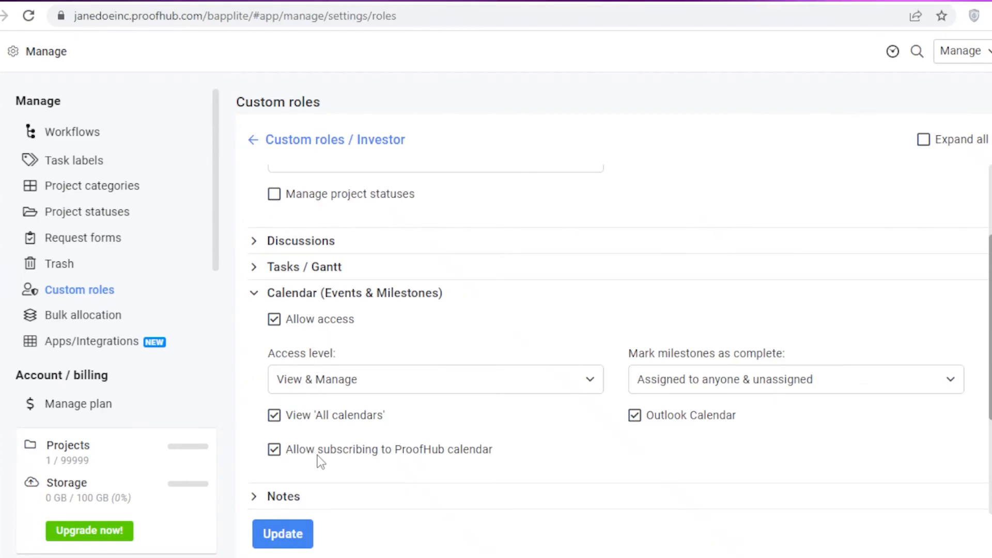
left_click(702, 415)
left_click(316, 419)
left_click(321, 380)
left_click(306, 412)
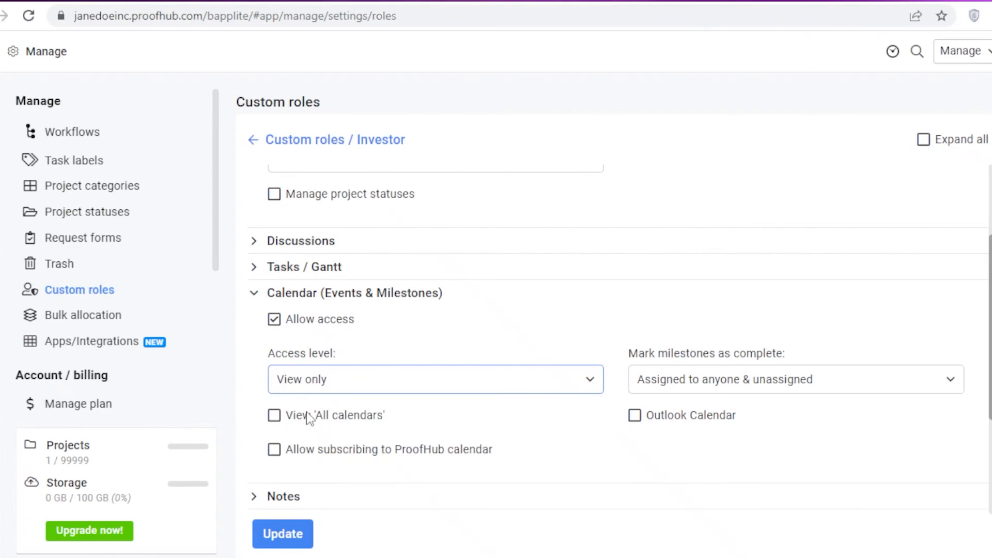
left_click(406, 376)
left_click(406, 375)
Turn off Notes and Files access for the Investor role.
left_click(672, 376)
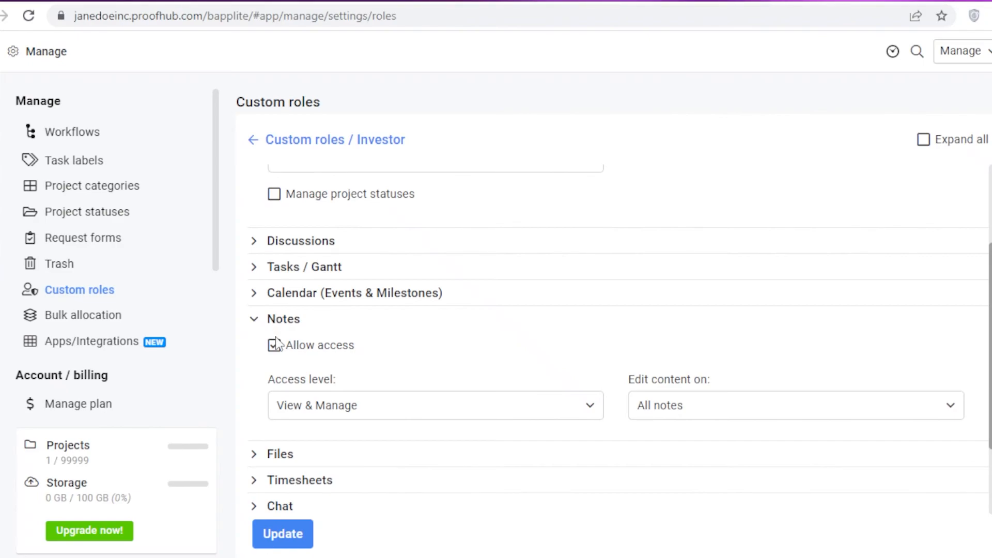
left_click(274, 345)
left_click(284, 319)
left_click(285, 345)
left_click(275, 370)
left_click(283, 347)
left_click(280, 382)
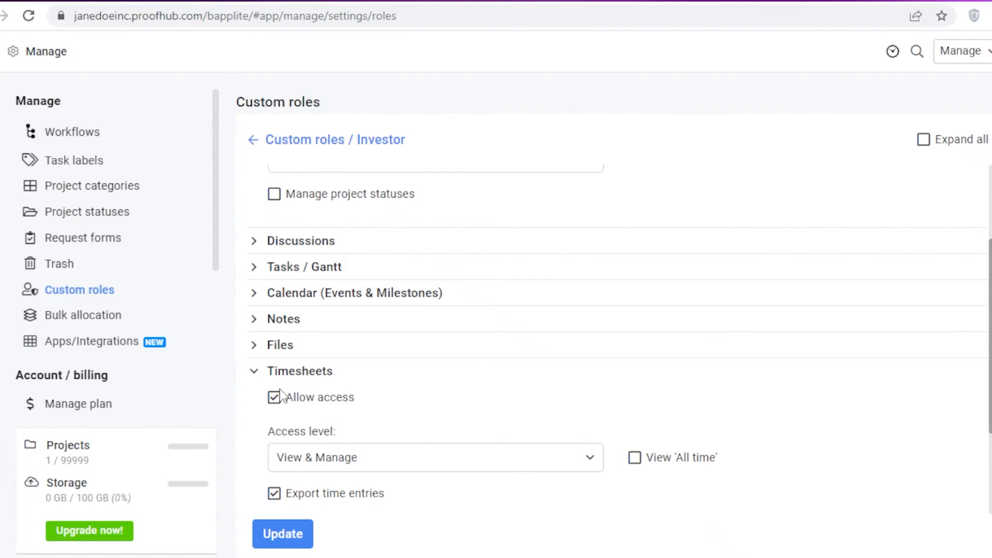
scroll(290, 380, "down", 3)
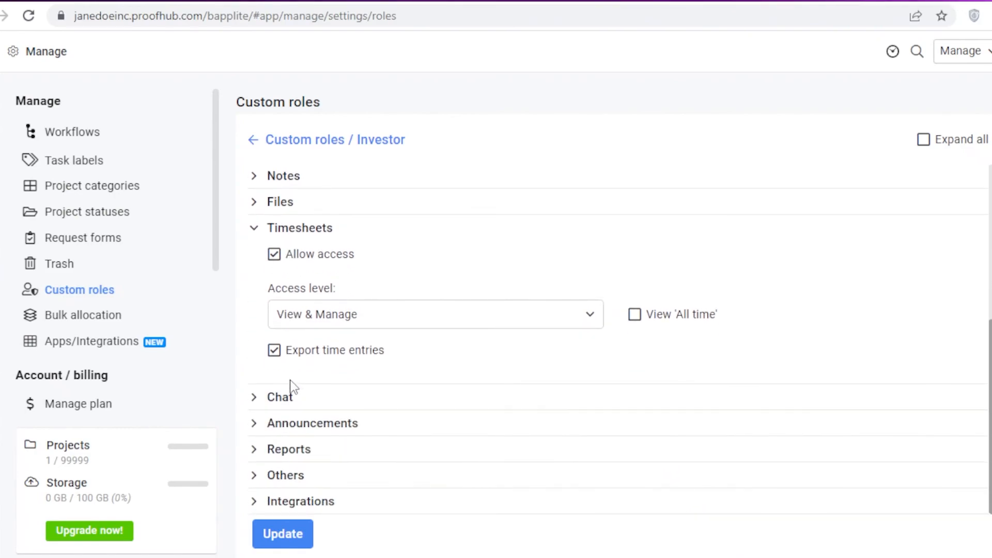
Keep Timesheets access on and turn off Chat access.
left_click(325, 256)
left_click(285, 254)
left_click(269, 230)
left_click(273, 421)
left_click(279, 397)
Make Announcements access and announcement comments View only.
left_click(285, 424)
scroll(287, 462, "down", 2)
left_click(293, 401)
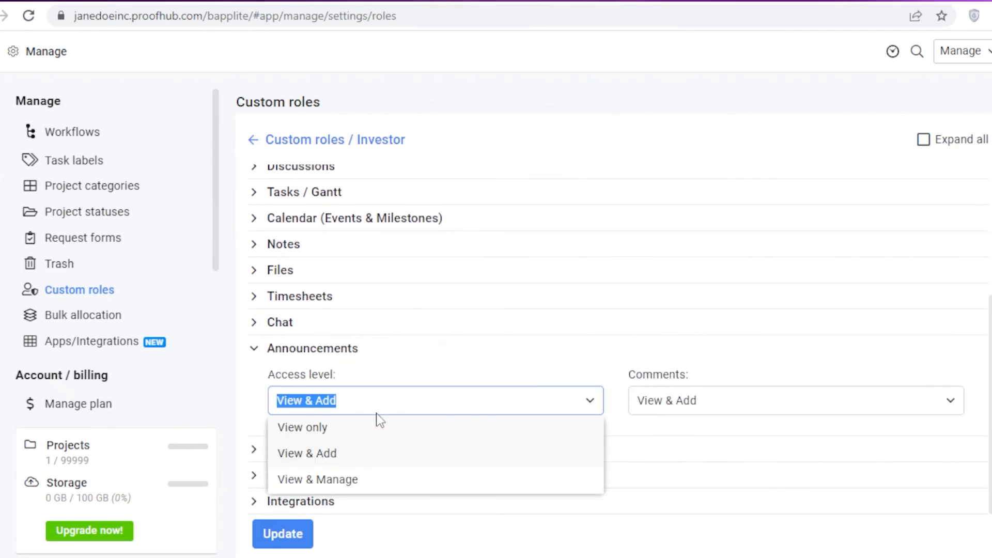
left_click(359, 427)
left_click(780, 403)
left_click(708, 434)
left_click(542, 350)
Give the Investor role view-only access to Reports.
left_click(354, 450)
scroll(355, 451, "down", 2)
left_click(321, 394)
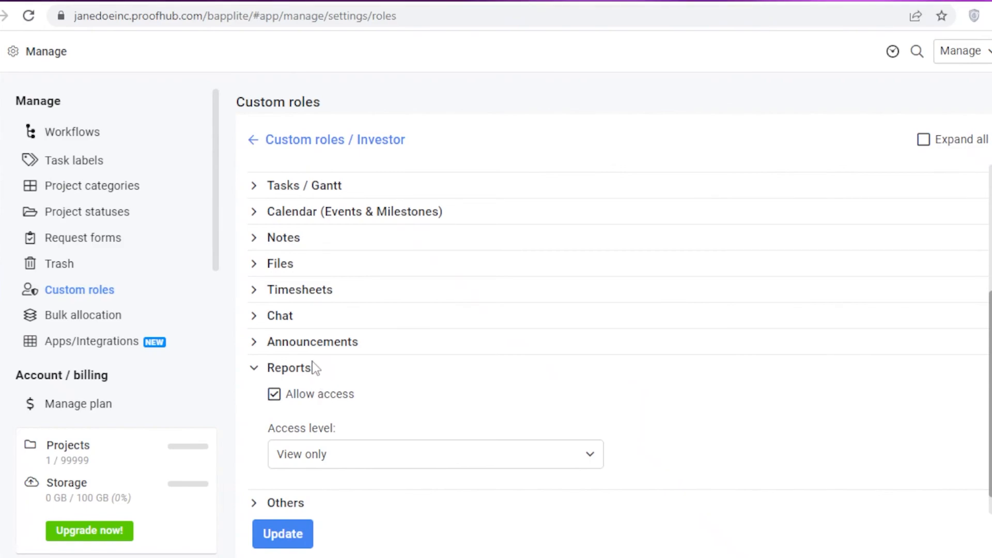
left_click(281, 367)
scroll(296, 496, "up", 1)
scroll(298, 500, "down", 3)
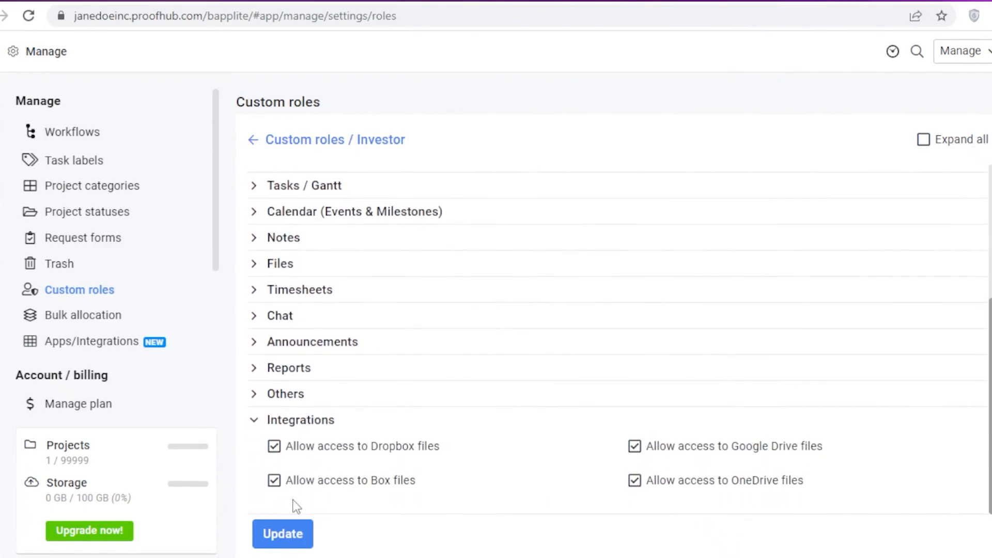
Block Dropbox and Box file integrations and save the Investor role's permissions.
left_click(295, 446)
left_click(301, 488)
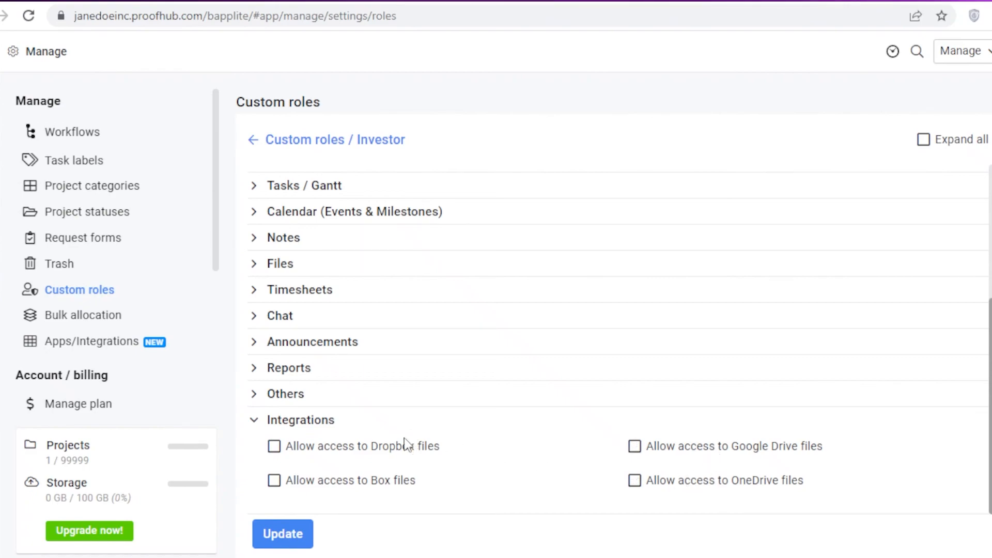
left_click(286, 537)
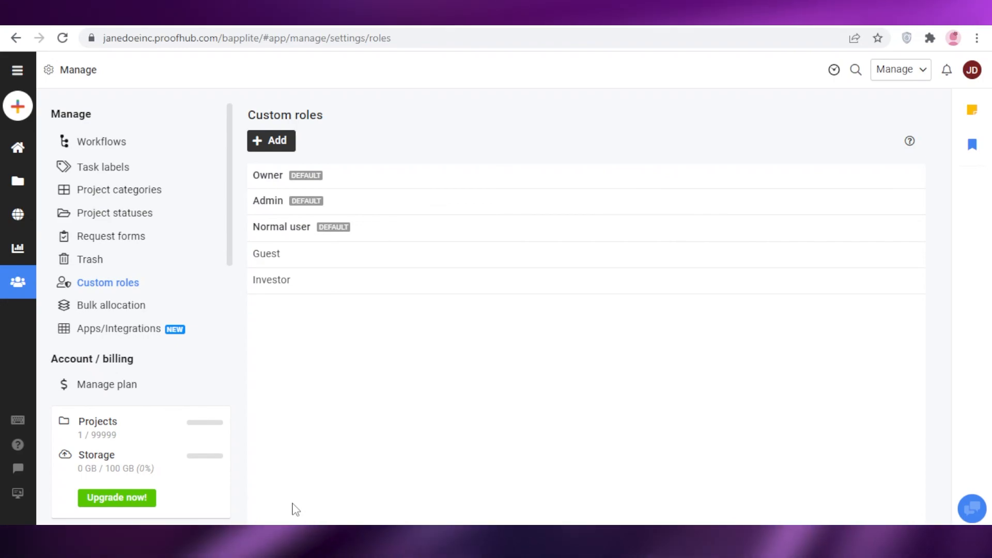
Return to the ProofHub home dashboard listing the Marketing project.
left_click(15, 148)
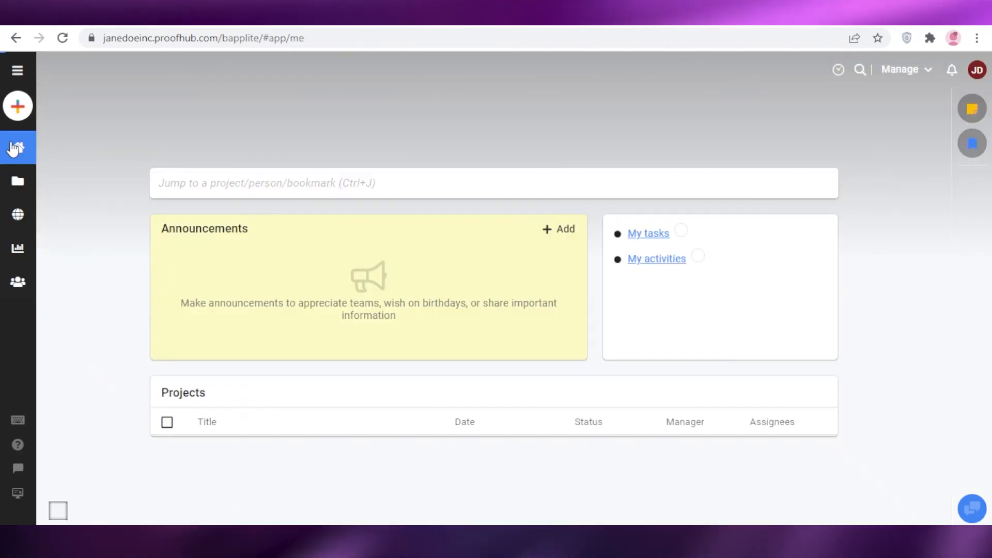
mouse_move(14, 149)
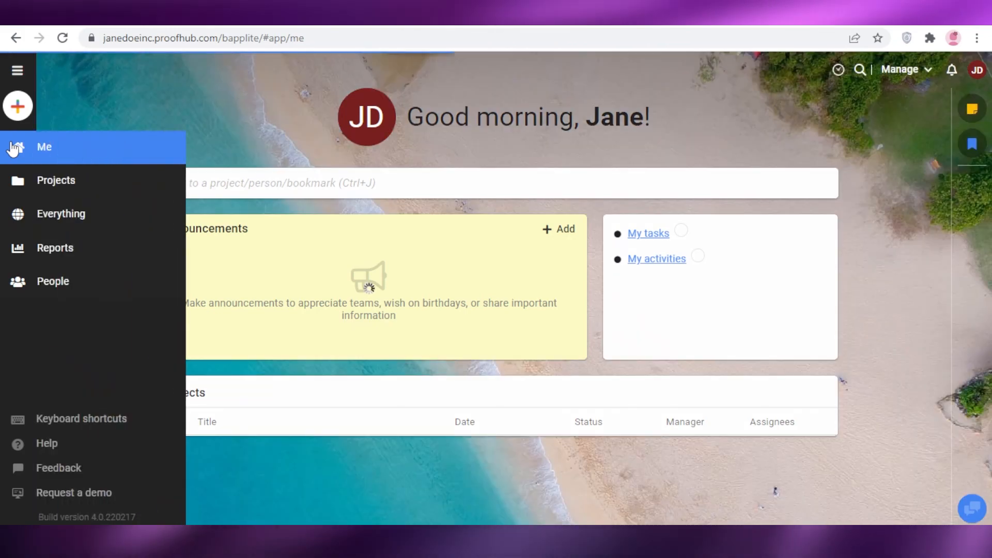